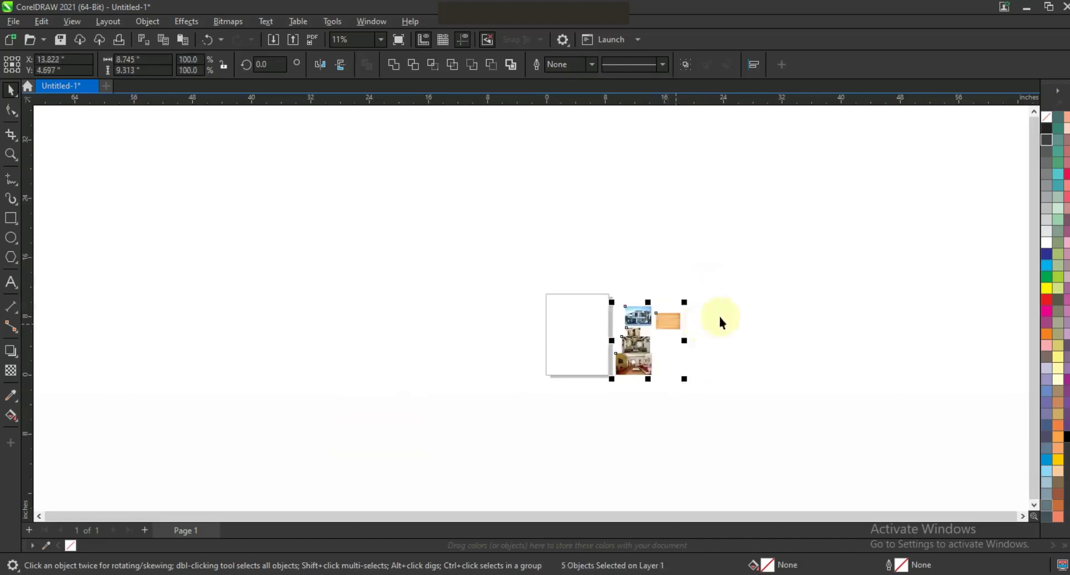
Draw a square about 6.55 inches wide on the page using a 1.5 pt outline
key("Escape")
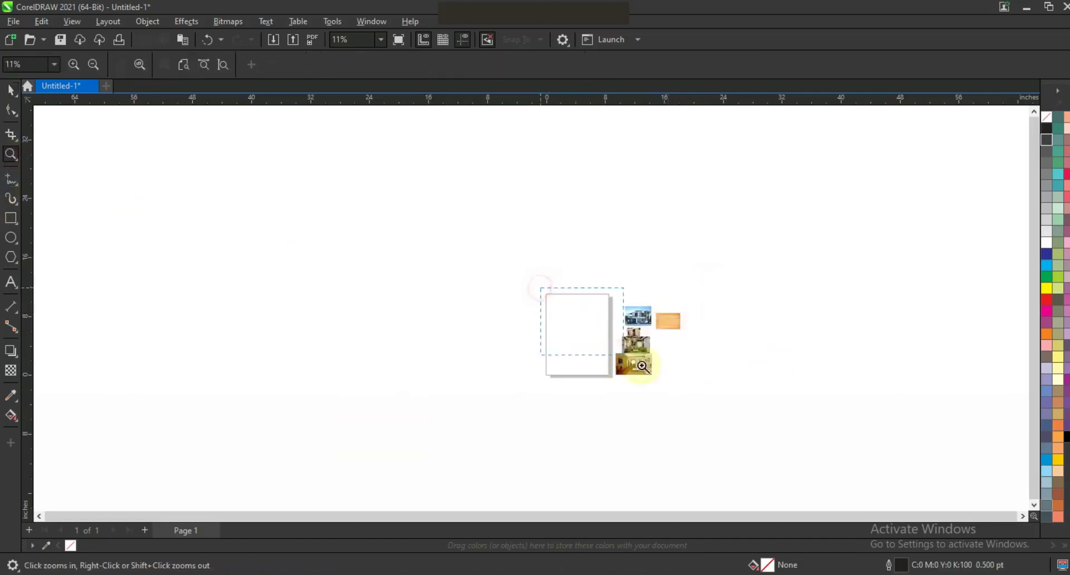
left_click_drag(540, 288, 687, 383)
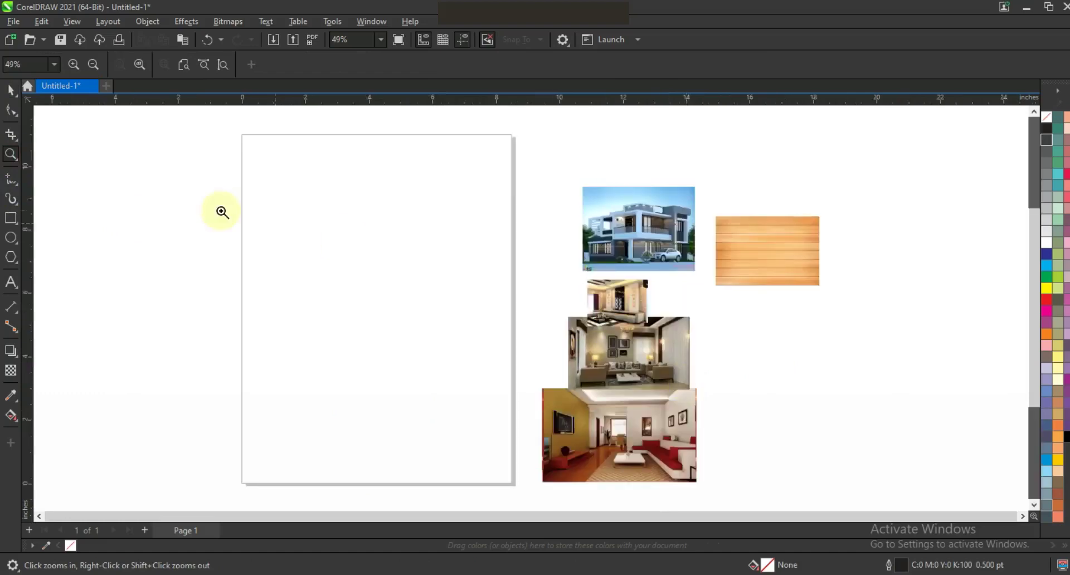
left_click_drag(311, 228, 779, 420)
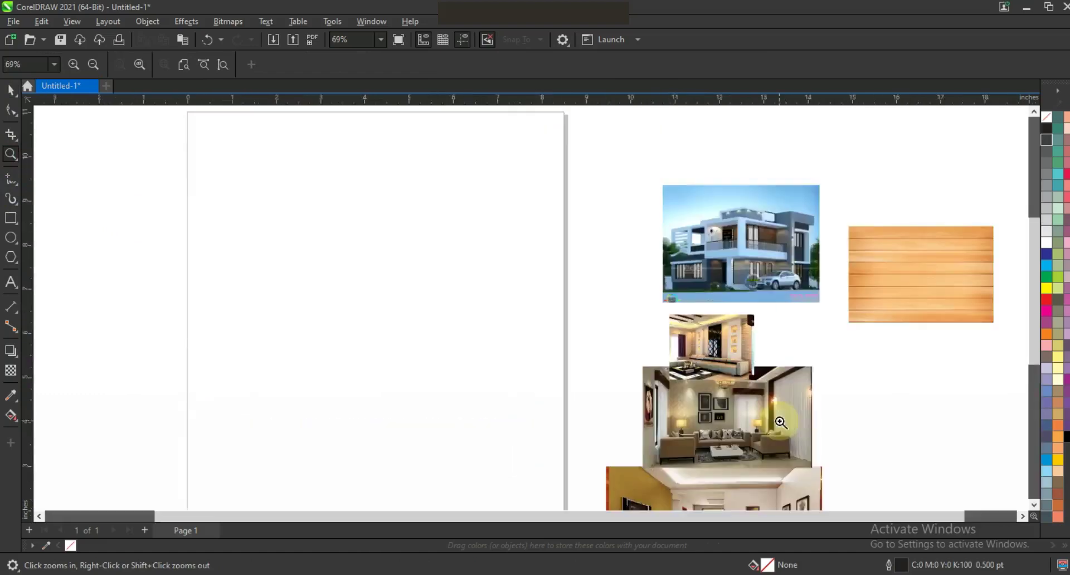
left_click(9, 218)
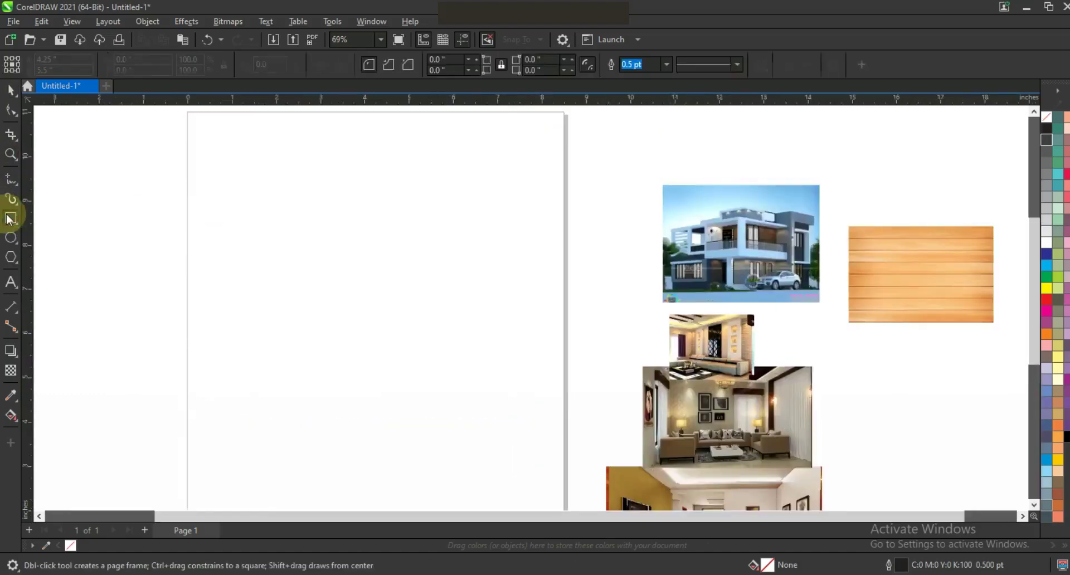
left_click(645, 65)
left_click(664, 65)
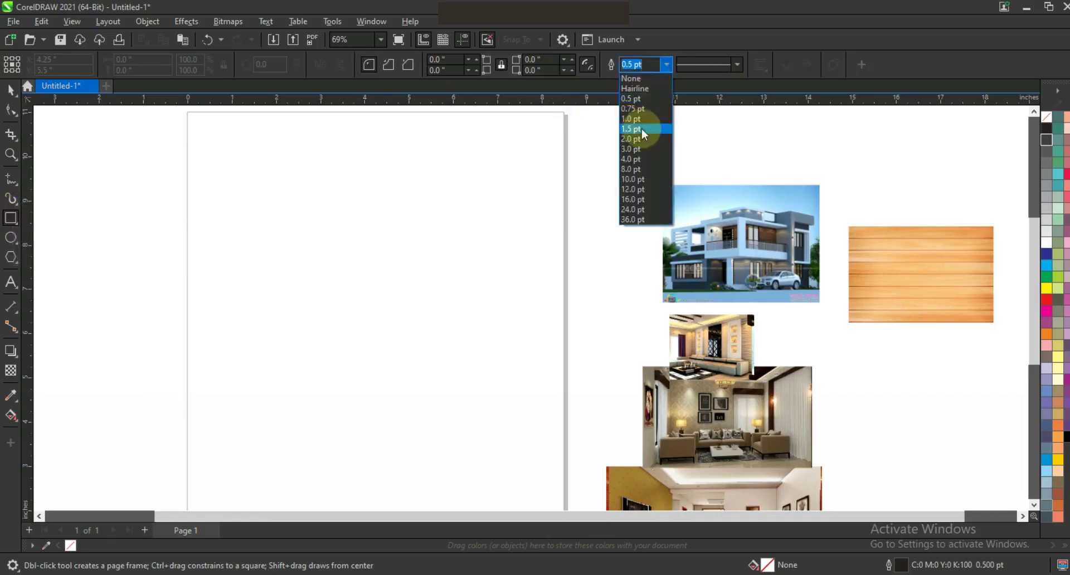
left_click(641, 132)
left_click(555, 384)
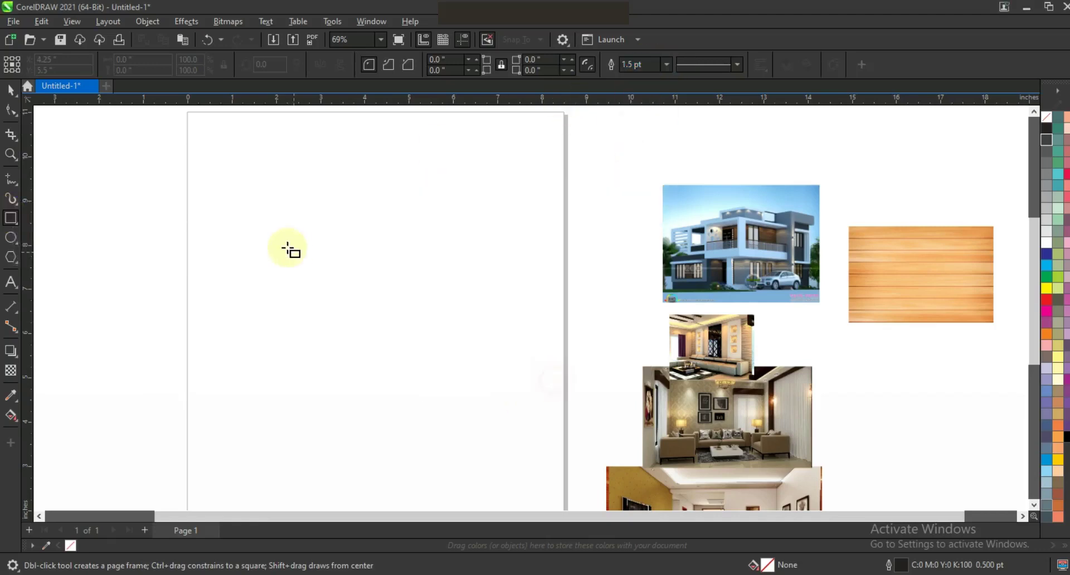
left_click_drag(232, 195, 446, 487)
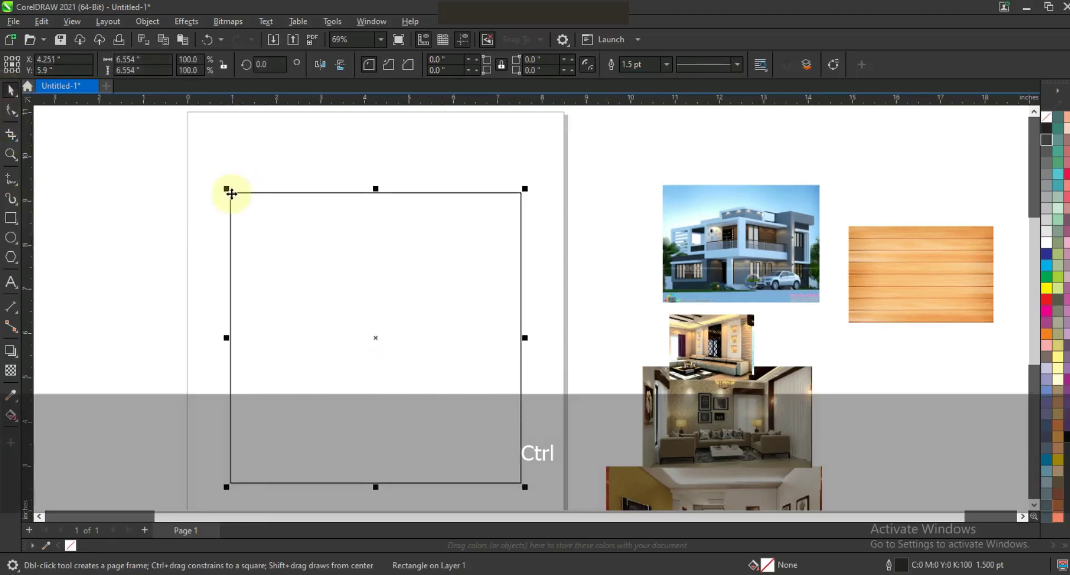
Enlarge the square to about 7.22 inches and fill it with 10% black
left_click_drag(228, 191, 207, 169)
left_click_drag(525, 175, 546, 162)
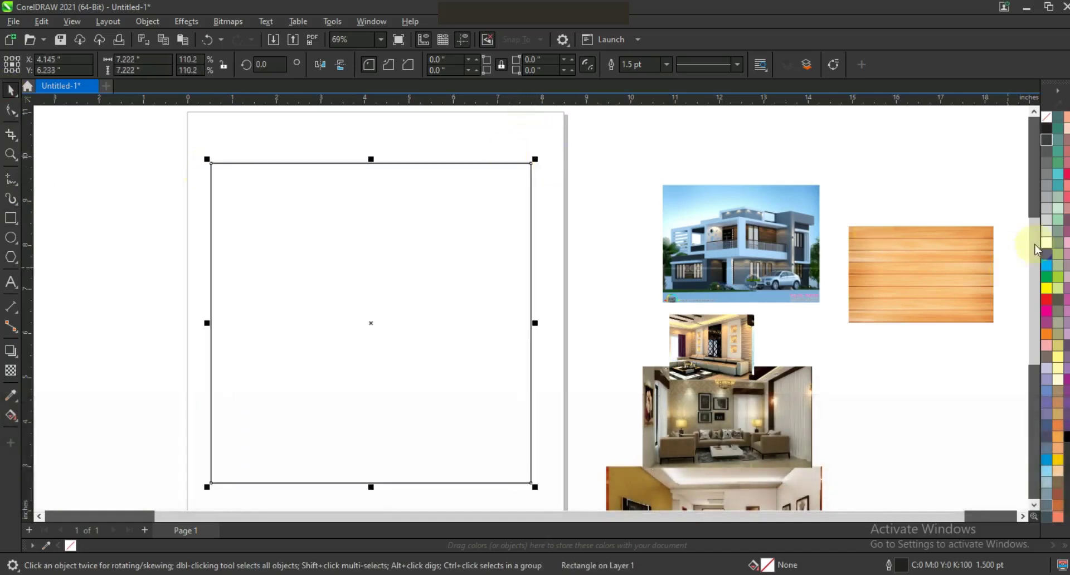
left_click(1046, 236)
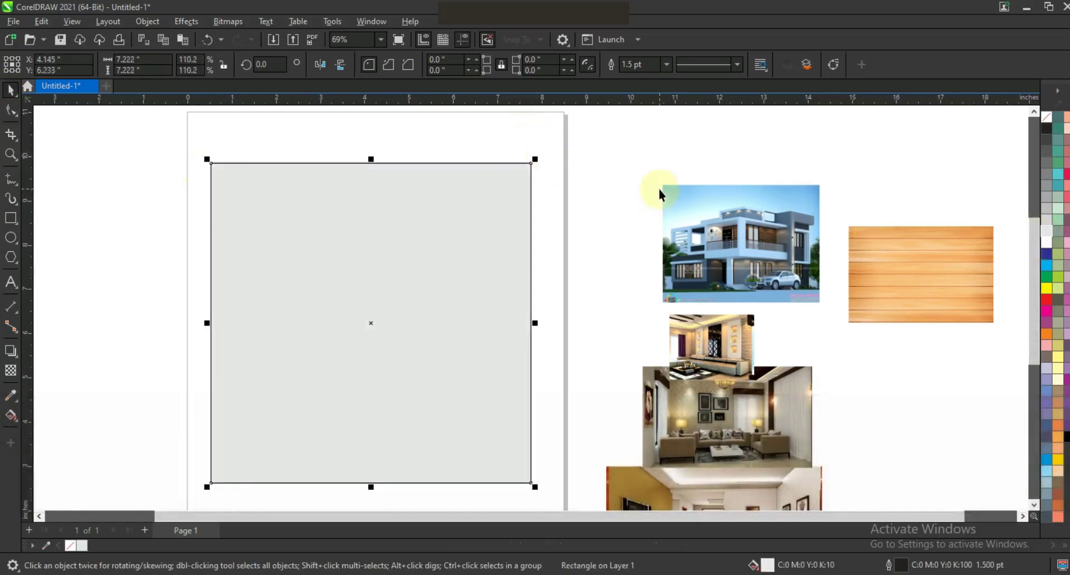
left_click(552, 231)
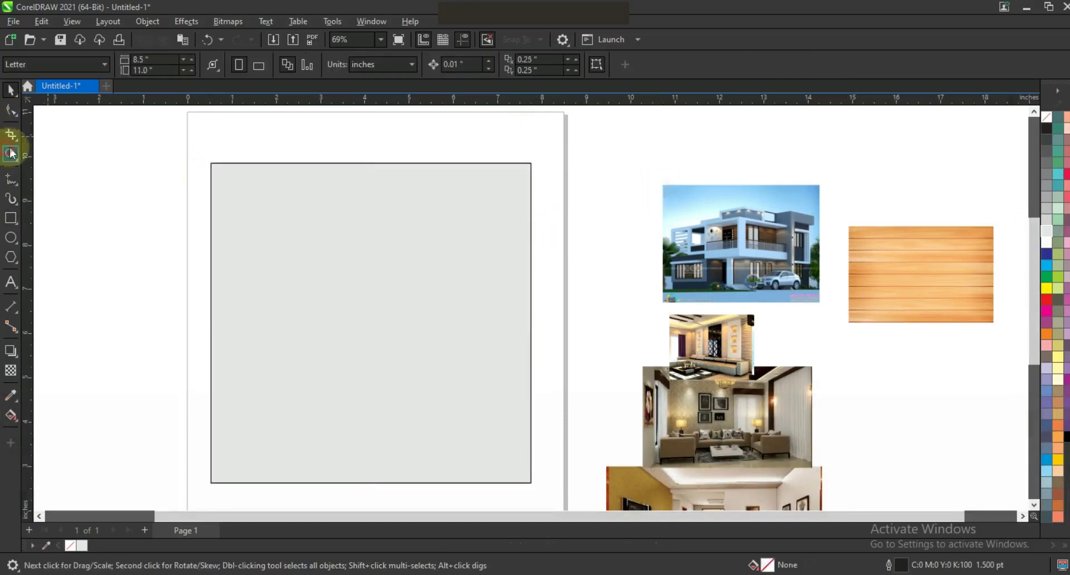
Draw a rectangle about 3.37 by 2.39 inches inside the upper part of the gray square
left_click(11, 154)
left_click_drag(174, 138, 769, 429)
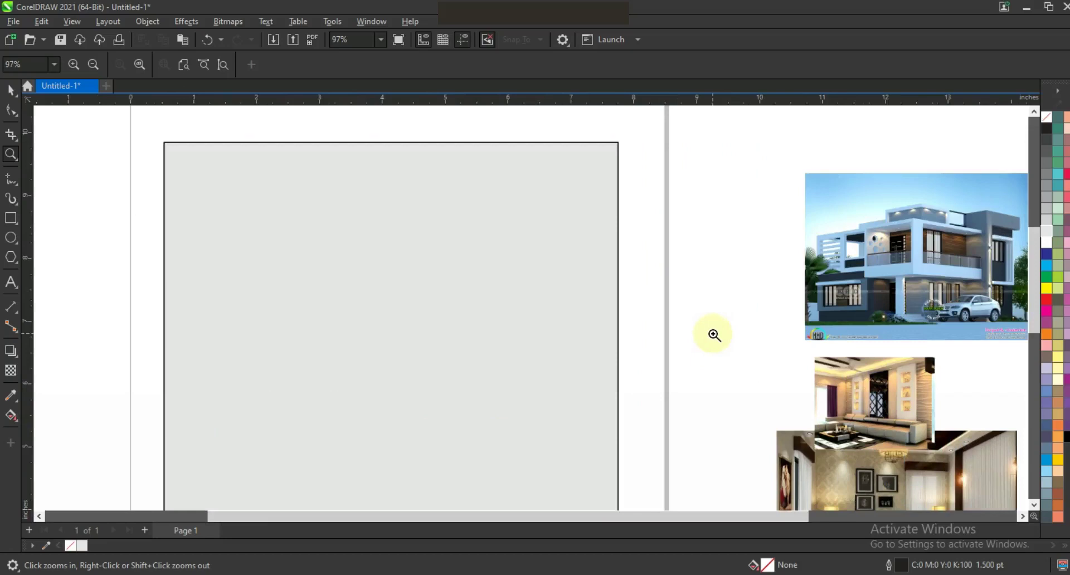
left_click(11, 219)
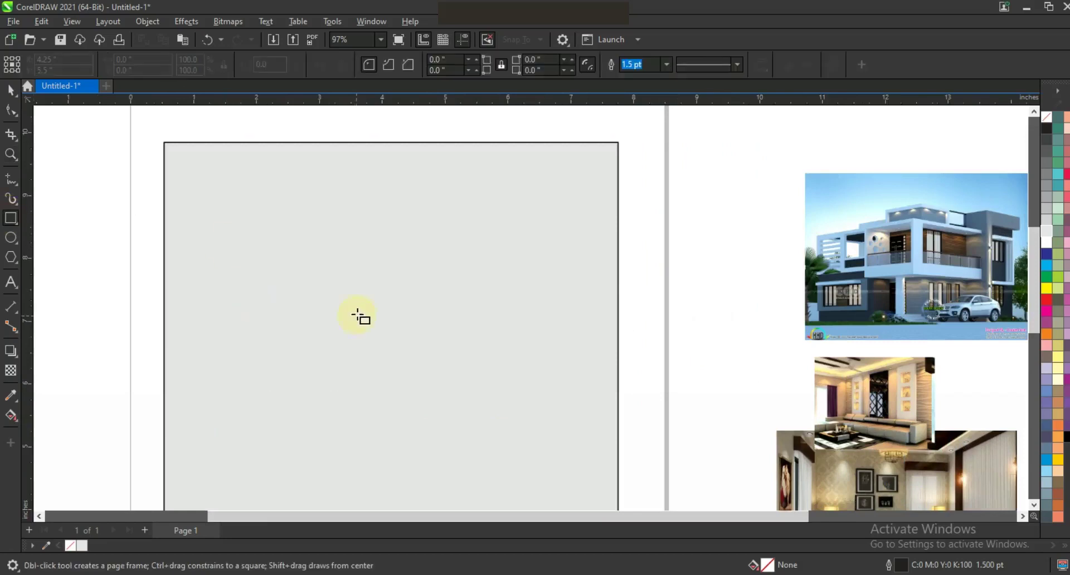
left_click_drag(265, 225, 477, 377)
Round all four corners of the inner rectangle to a radius of about 0.2 inches
left_click(12, 112)
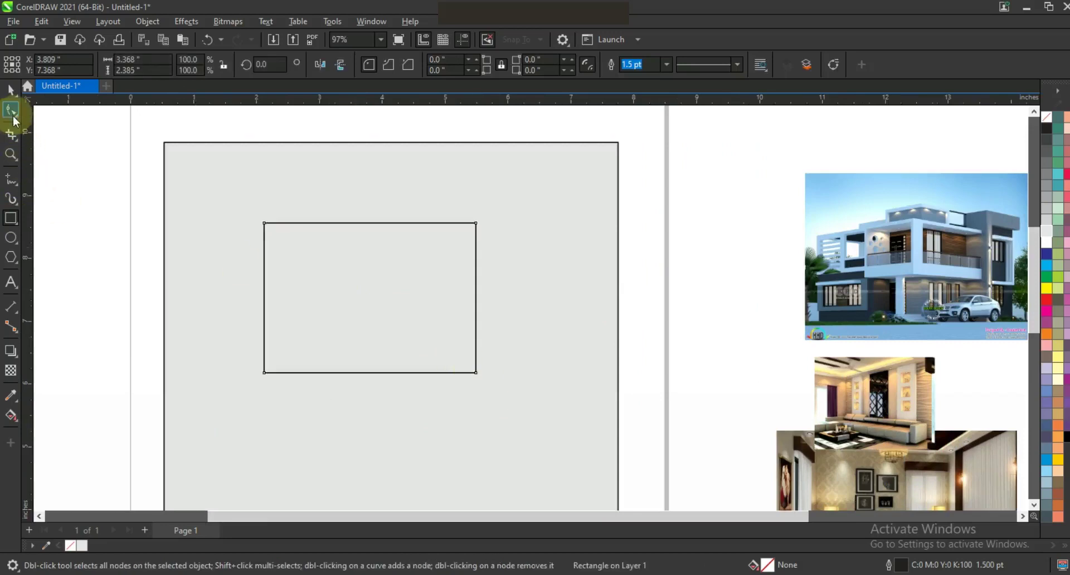
left_click(289, 230)
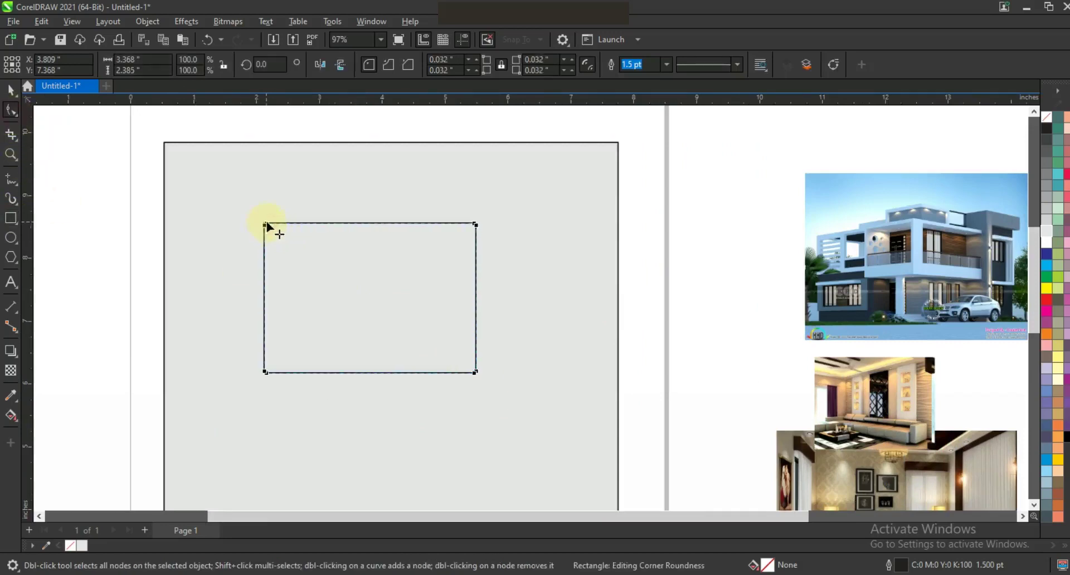
left_click_drag(271, 221, 332, 308)
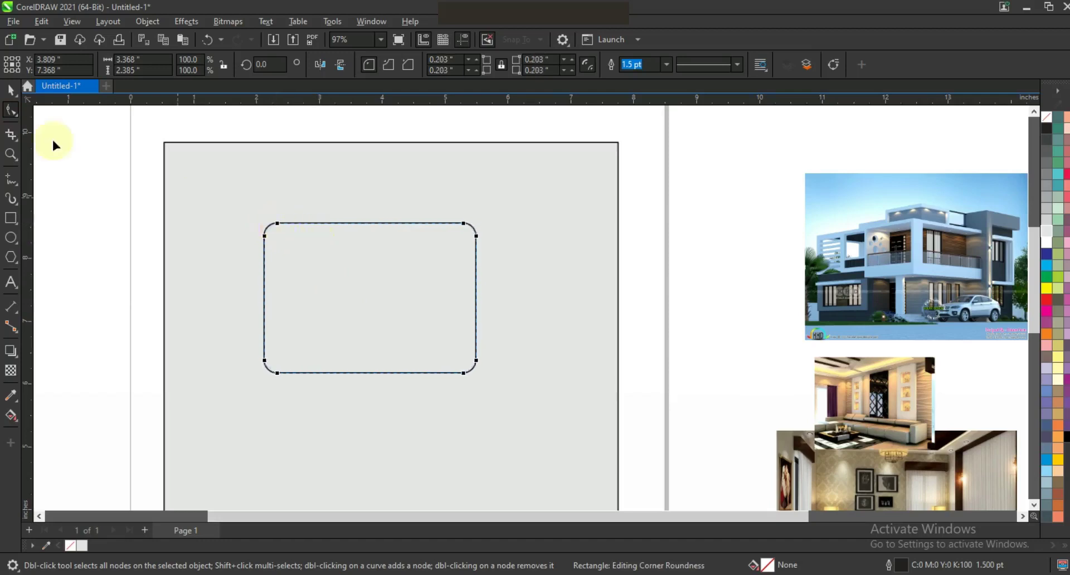
Convert the rounded rectangle to curves and stretch its left side up and down into a tapered frame about 3.13 inches tall
key("ctrl+q")
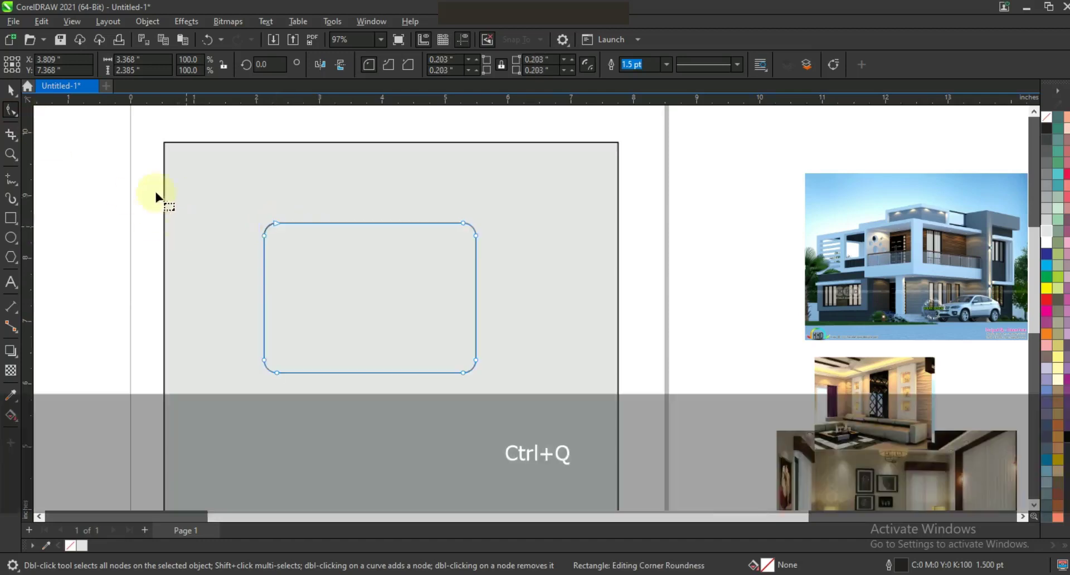
left_click_drag(276, 224, 273, 196)
left_click_drag(276, 371, 277, 393)
Scale the tapered frame to about 3.6 by 3.34 inches and move it toward the gray square's upper right
left_click(11, 91)
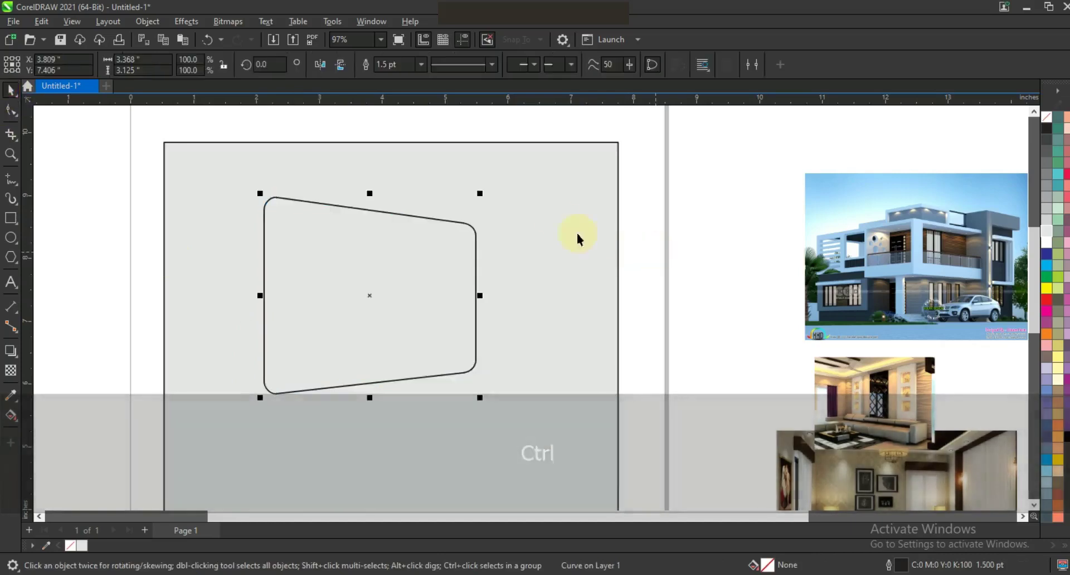
left_click(483, 192)
left_click_drag(483, 192, 486, 214)
left_click_drag(420, 270, 471, 255)
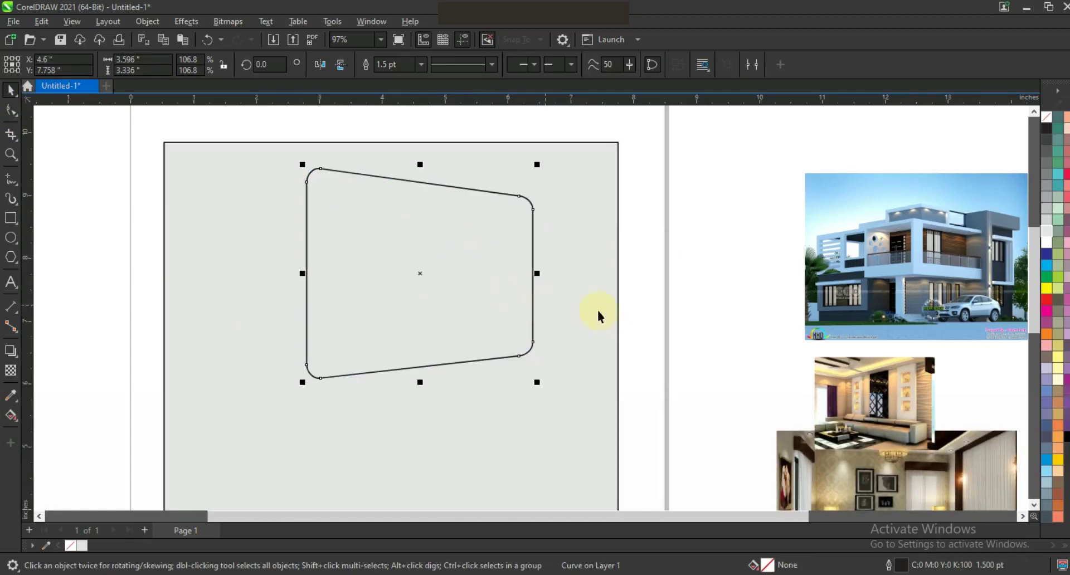
Duplicate the tapered frame, mirror the copy horizontally and shift it slightly right so both frames overlap
key("KP_Add")
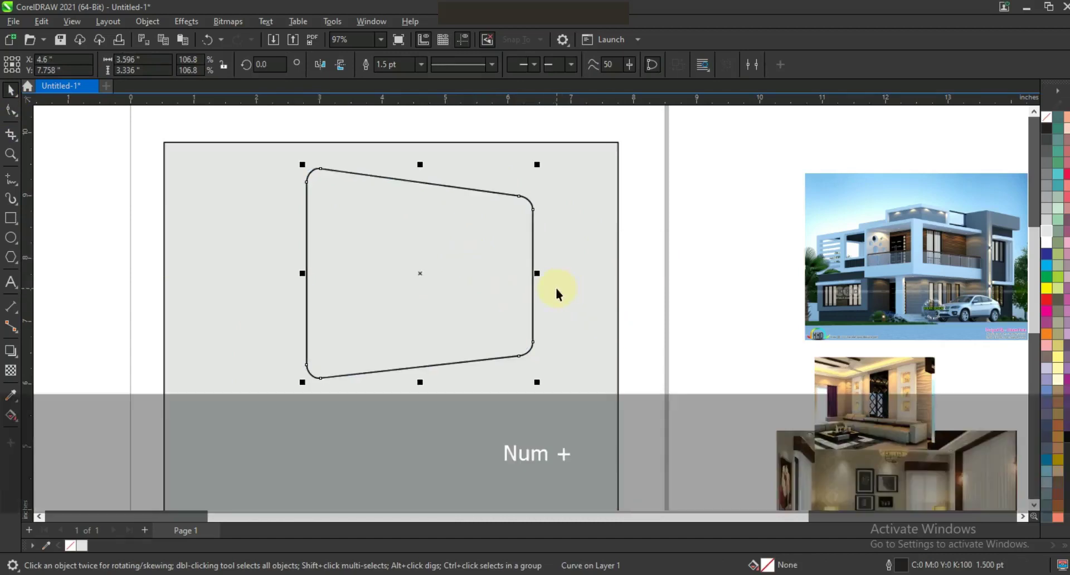
left_click(320, 64)
left_click_drag(440, 241, 461, 245)
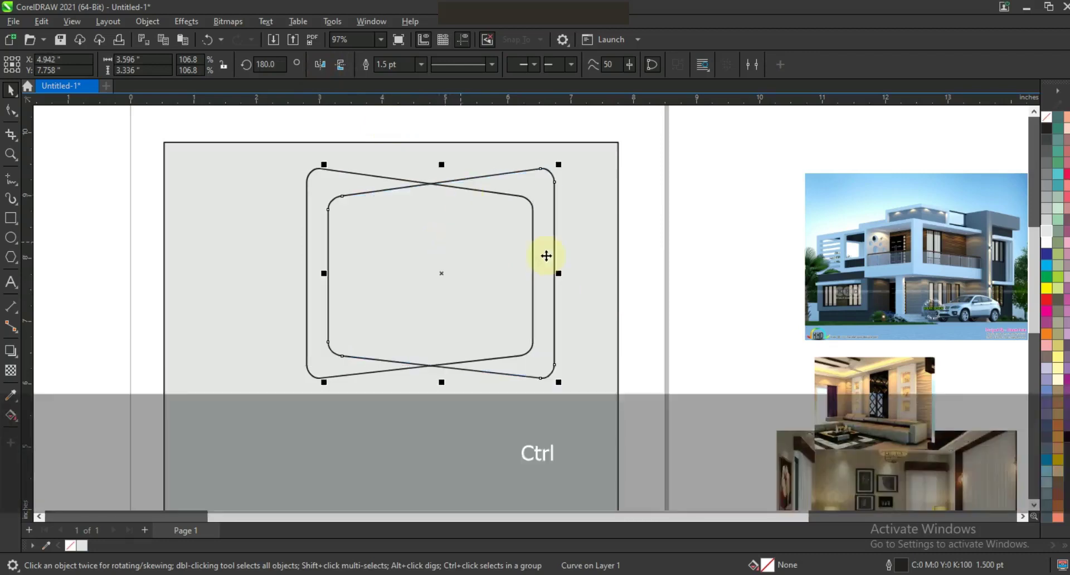
Select both overlapping frames and enlarge them together to about 4.4 by 3.54 inches
left_click(706, 210)
left_click_drag(666, 140, 285, 389)
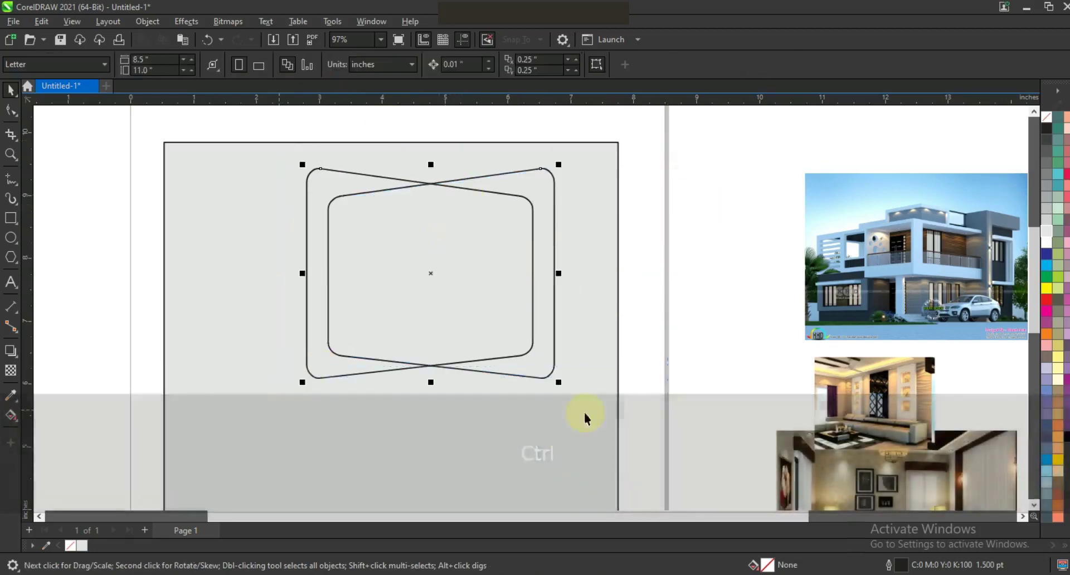
left_click_drag(560, 389, 575, 401)
left_click_drag(579, 279, 588, 279)
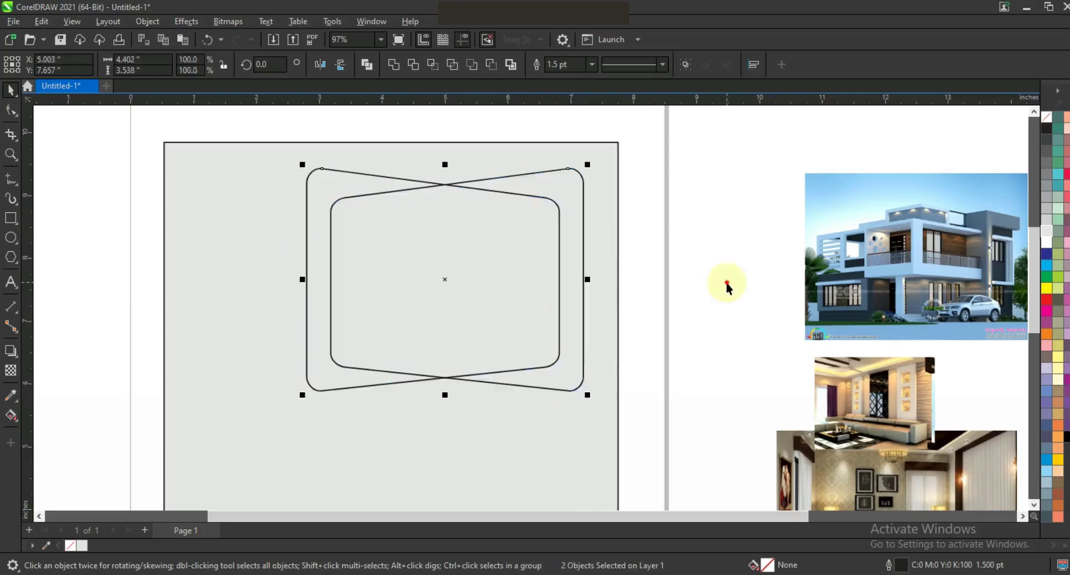
left_click(727, 286)
PowerClip the wood texture image inside the rear frame, the one whose taller side is on the left
key("F3")
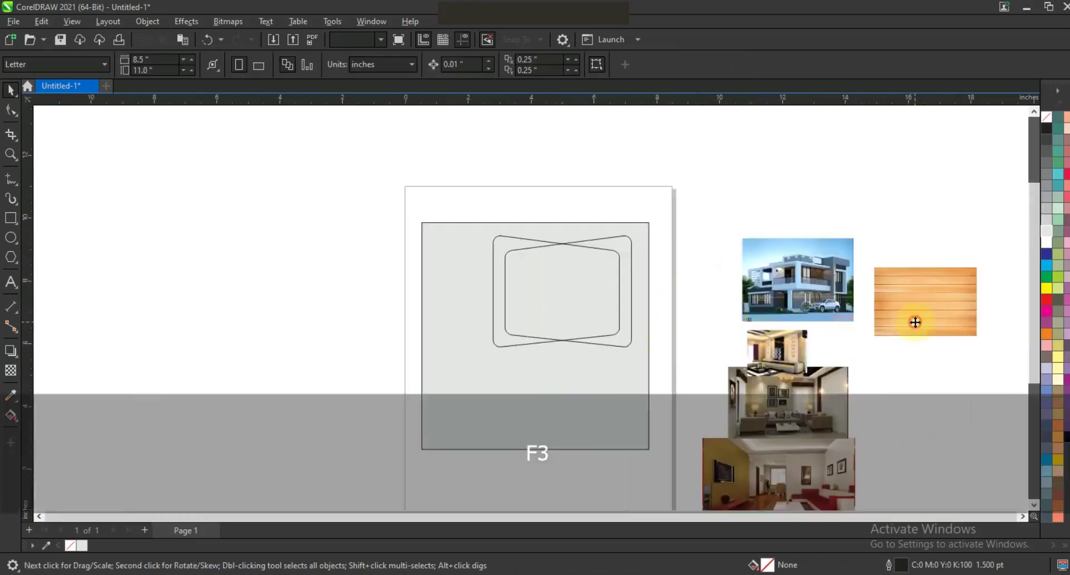
left_click(914, 323)
right_click(915, 314)
left_click(946, 373)
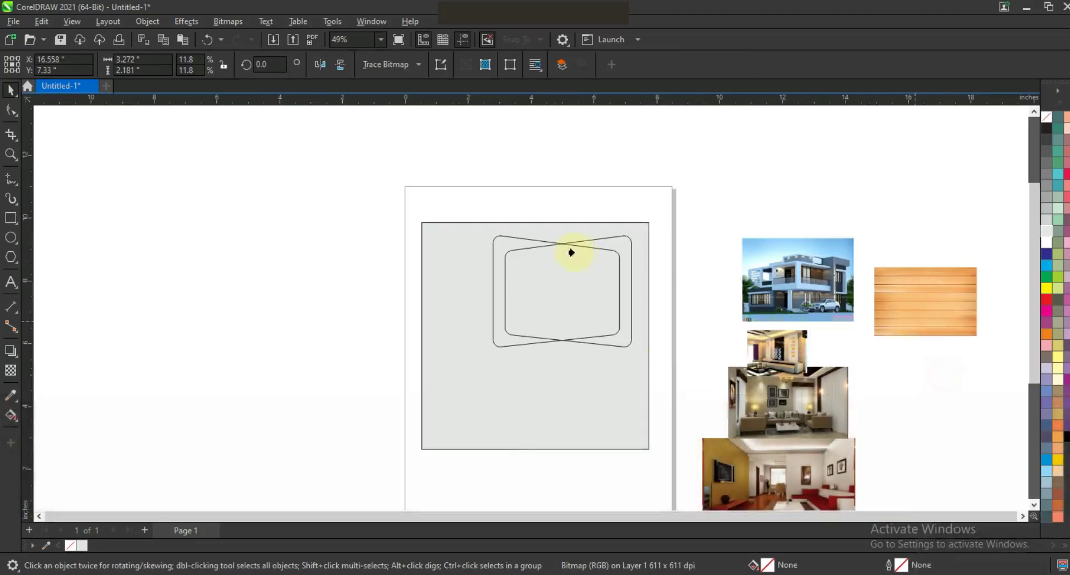
left_click(511, 238)
Edit the PowerClip contents and enlarge the wood texture to about 5.49 by 3.66 inches so it fills the frame
right_click(506, 234)
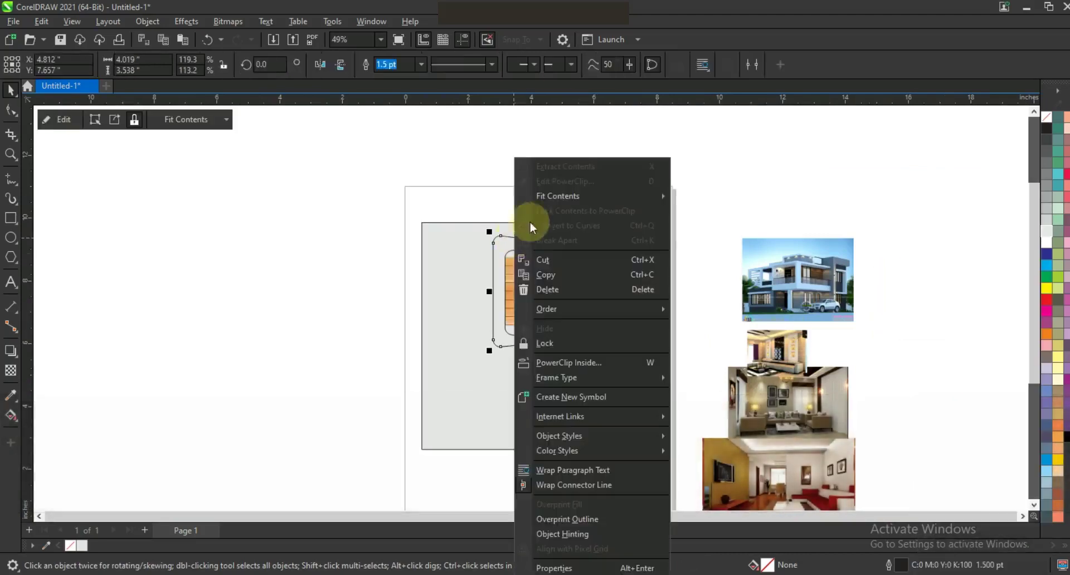
left_click(537, 227)
left_click(541, 273)
left_click_drag(613, 248, 647, 223)
right_click(629, 238)
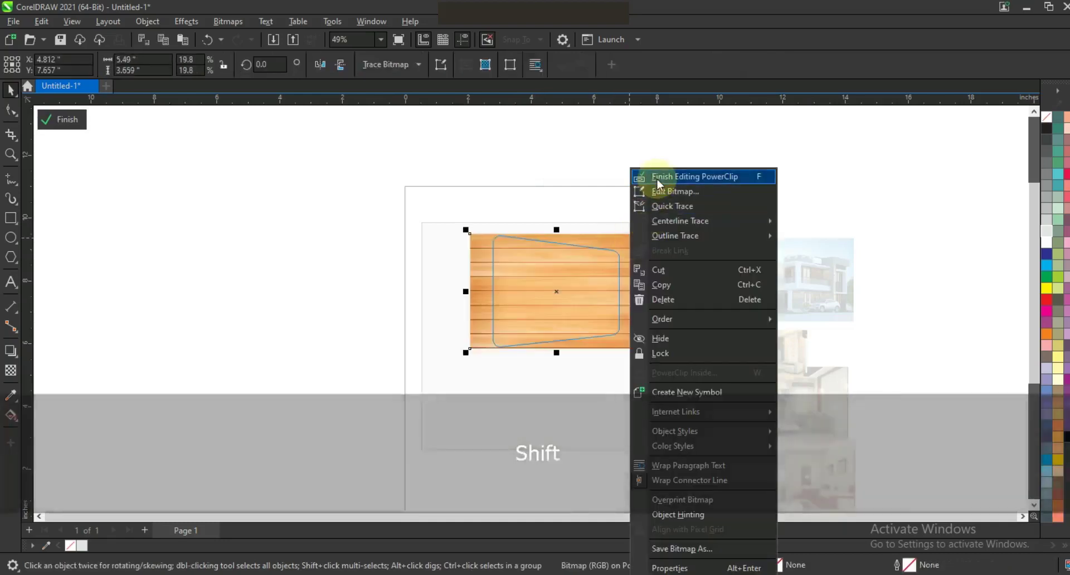
left_click(658, 185)
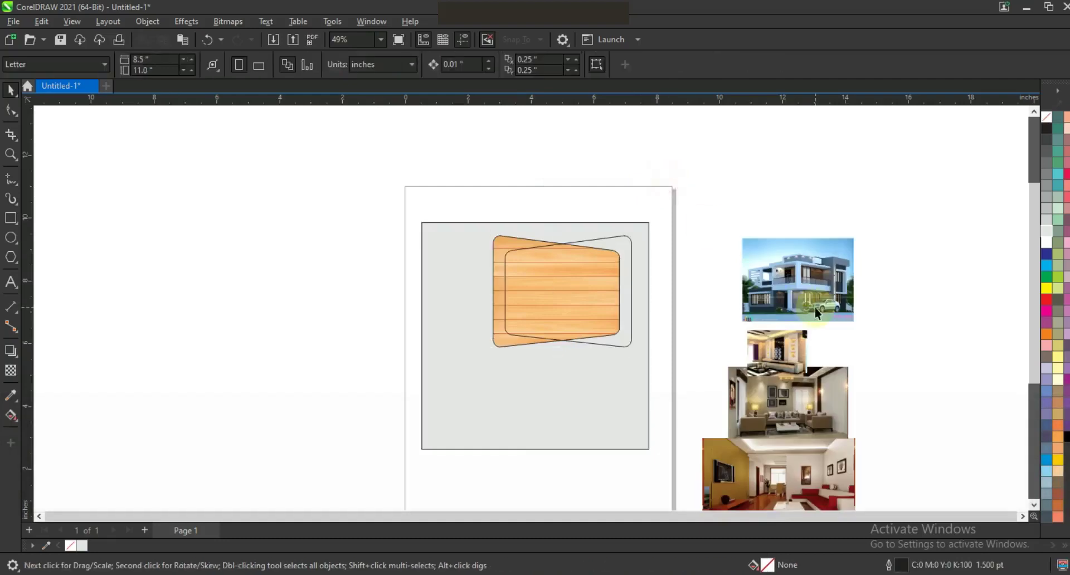
PowerClip the house exterior photo inside the front mirrored frame
left_click(814, 306)
right_click(815, 307)
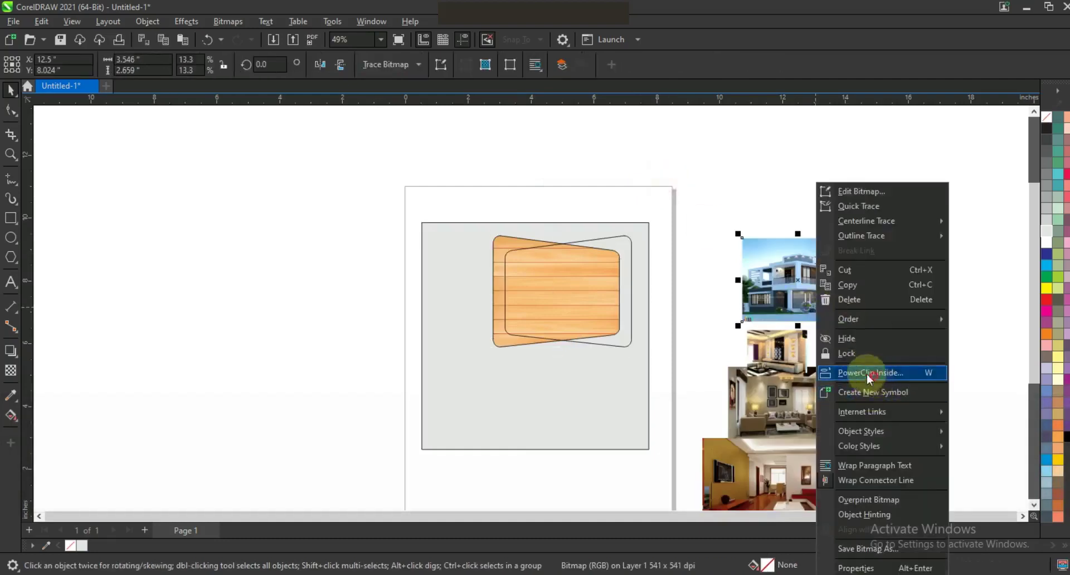
left_click(879, 373)
left_click(616, 243)
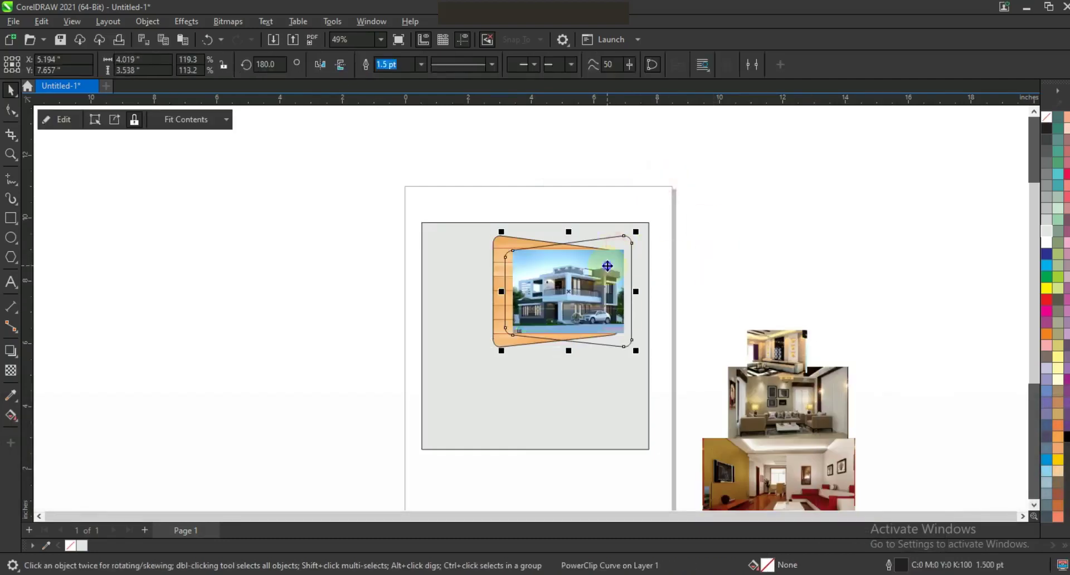
Edit the front frame's PowerClip and enlarge the house photo to about 5.41 by 4.06 inches to fill it
right_click(607, 266)
left_click(617, 179)
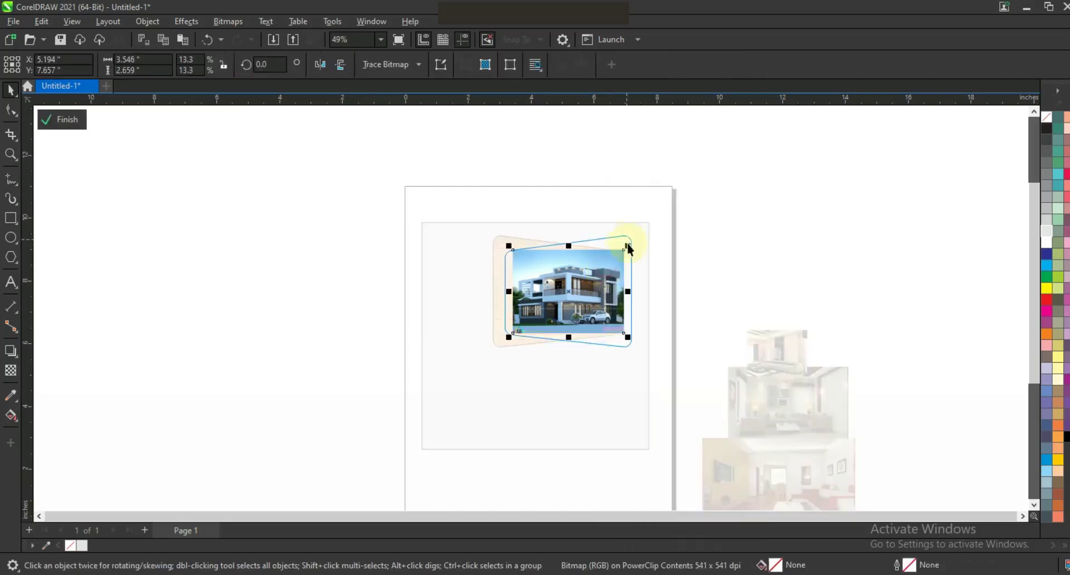
key("shift")
left_click_drag(630, 246, 661, 223)
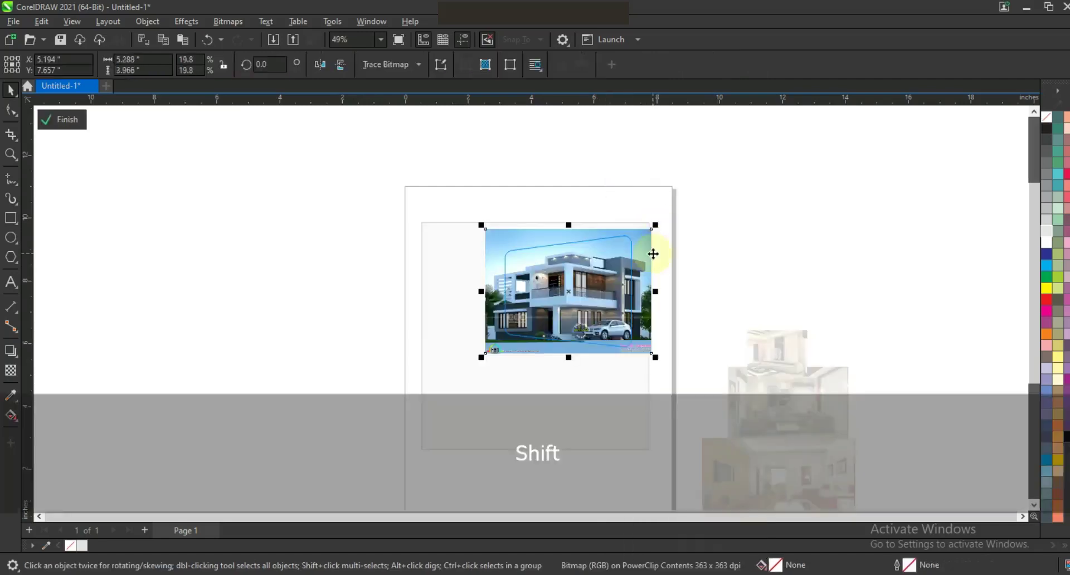
left_click_drag(661, 363, 661, 361)
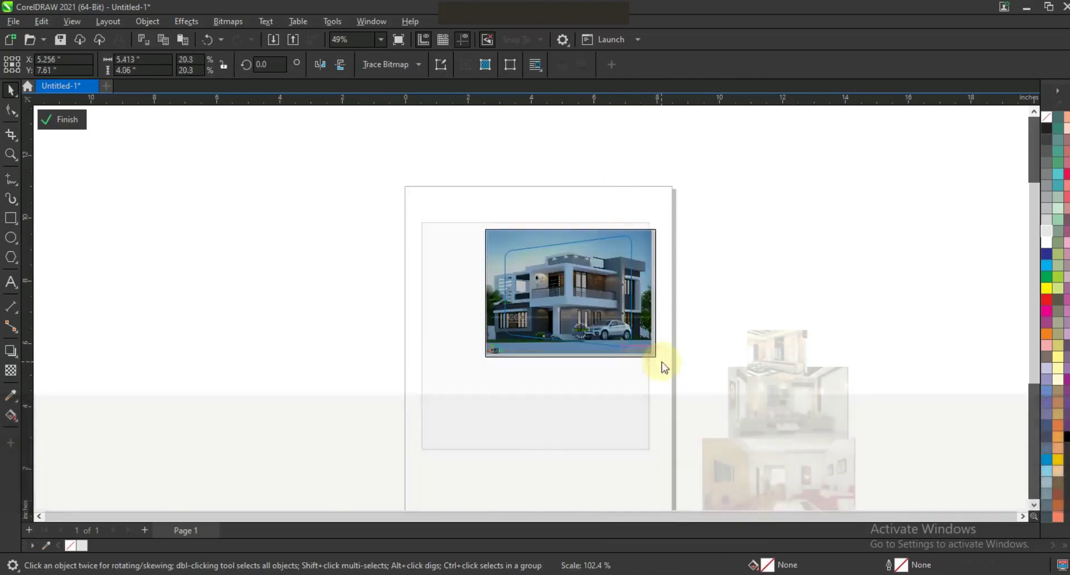
right_click(642, 286)
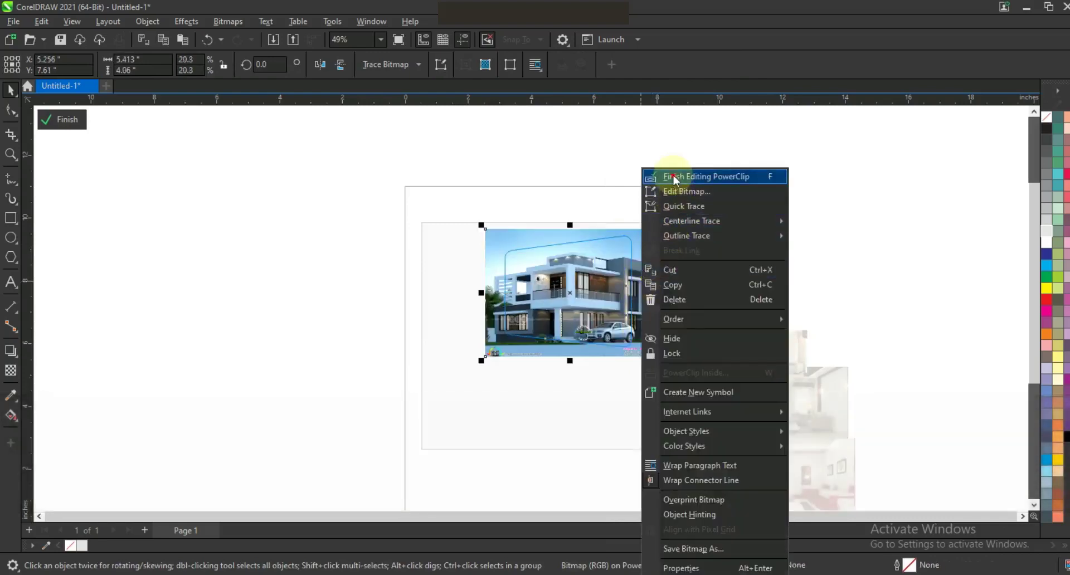
left_click(658, 177)
Select both picture frames and remove their outline color
left_click_drag(679, 227, 454, 360)
right_click(1046, 123)
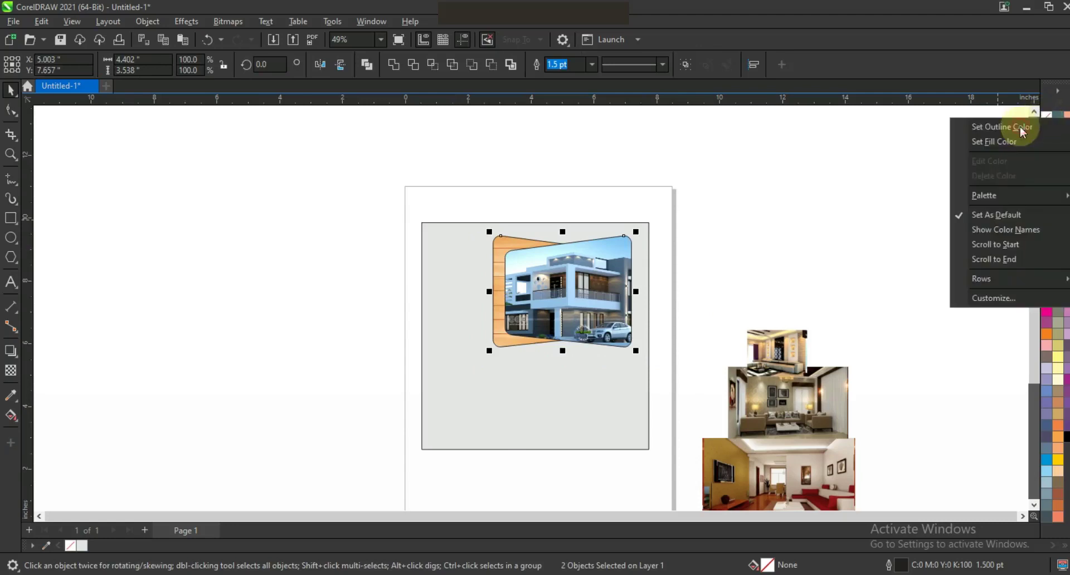
left_click(1003, 127)
left_click(782, 217)
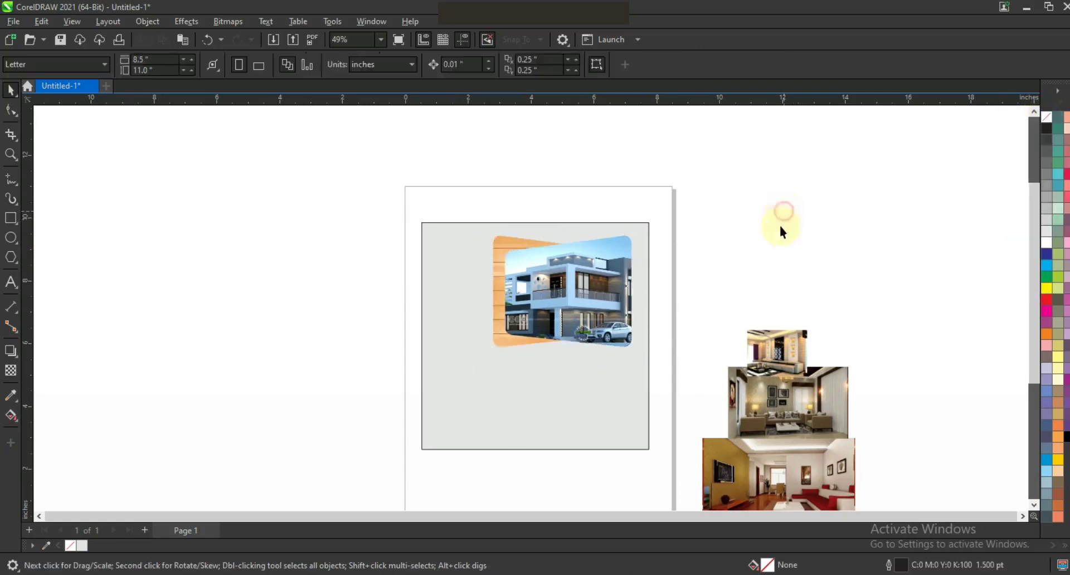
Fill the square background behind the picture frames with white
left_click(10, 157)
left_click(841, 449)
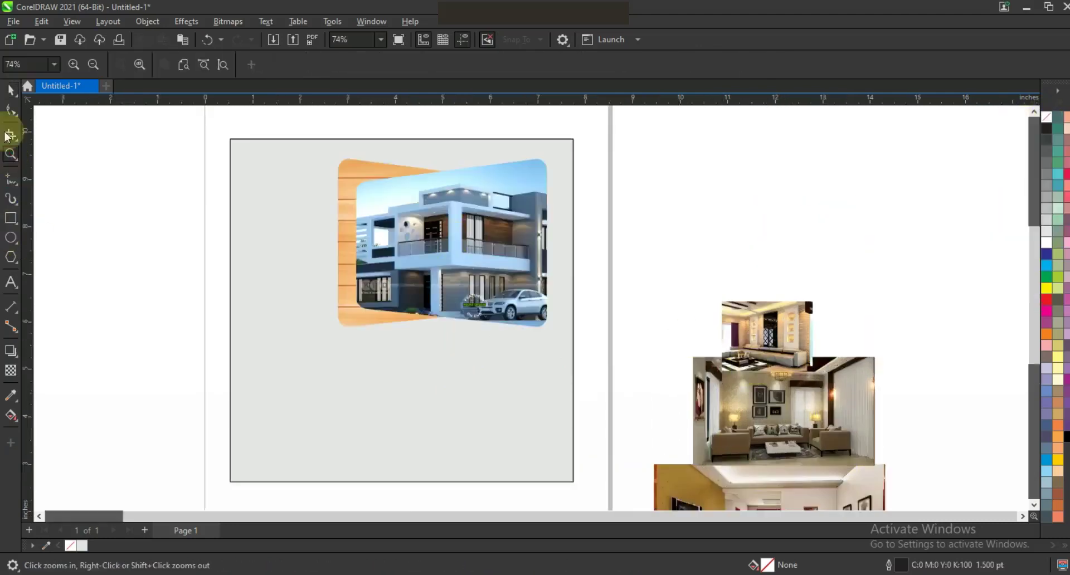
left_click(7, 94)
left_click(406, 397)
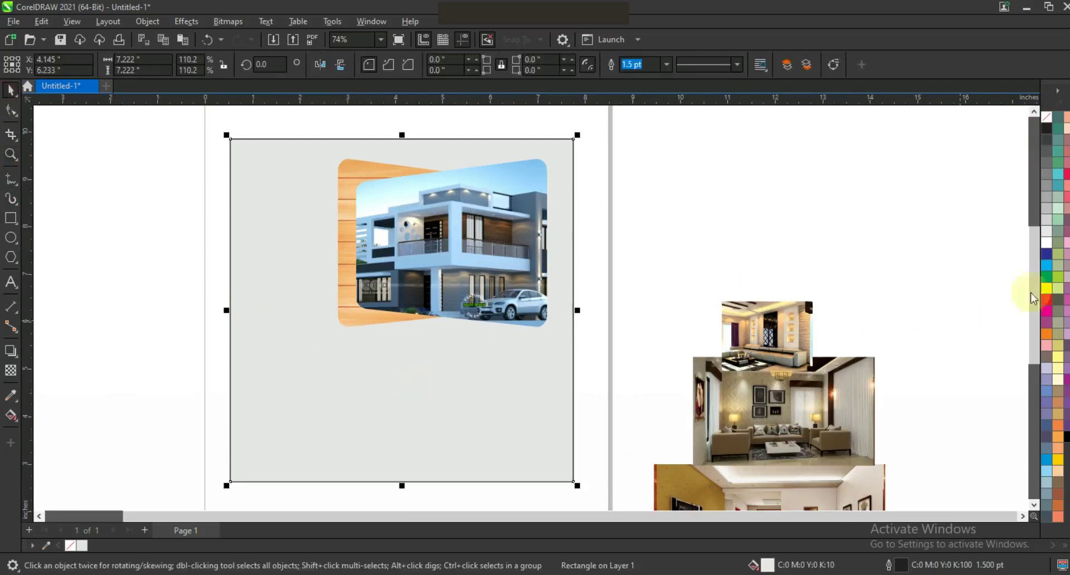
left_click(1047, 244)
Shift the house photo frame slightly sideways and align its center vertically with the wood-textured frame
left_click(512, 214)
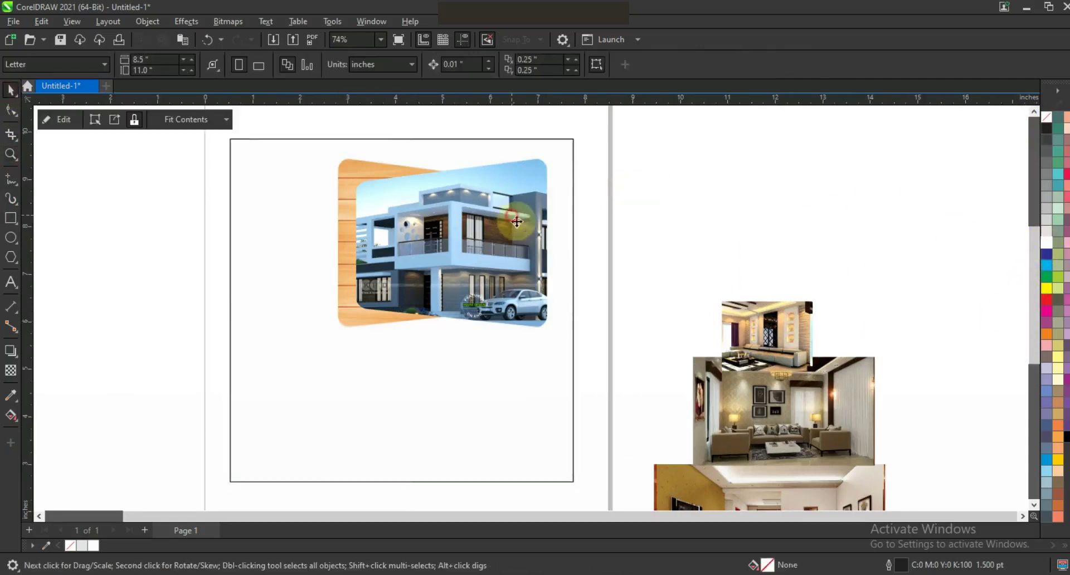
left_click_drag(474, 238, 475, 241)
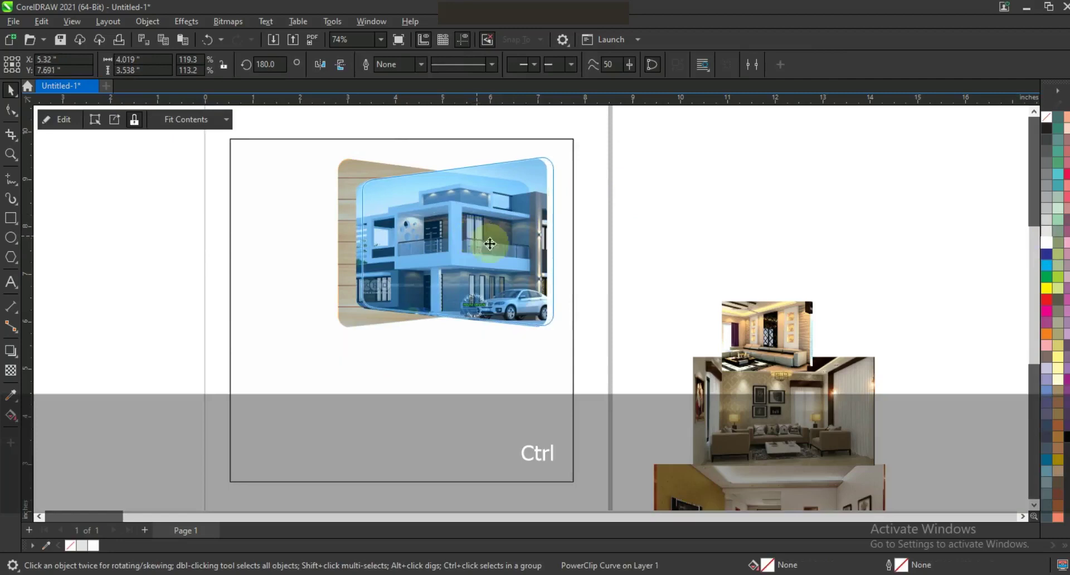
left_click(353, 199, "shift")
key("e")
key("Escape")
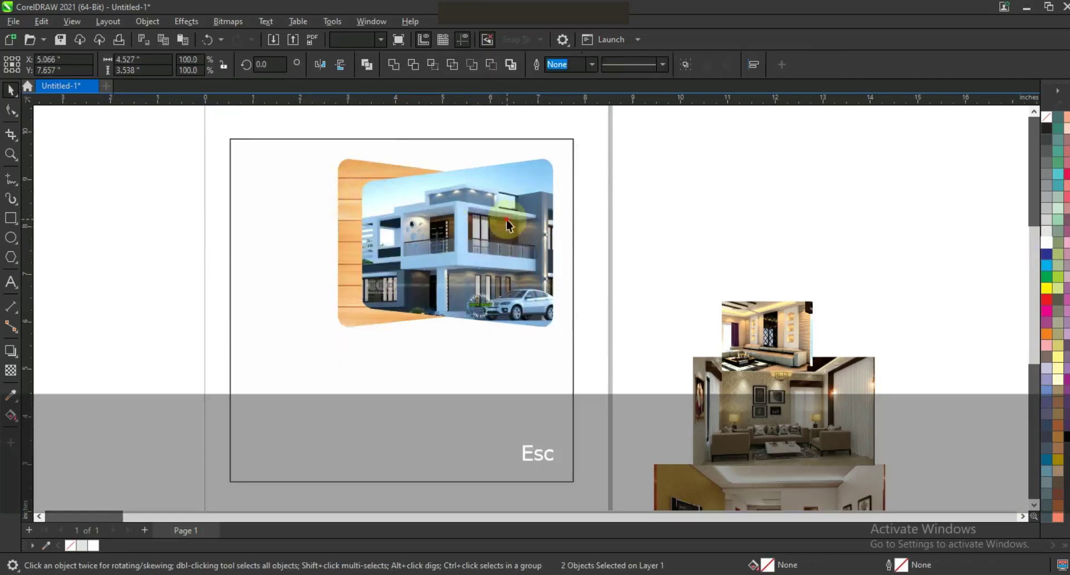
Add a drop shadow to the house photo frame and set the shadow opacity to 65
left_click(461, 226)
key("shift+F2")
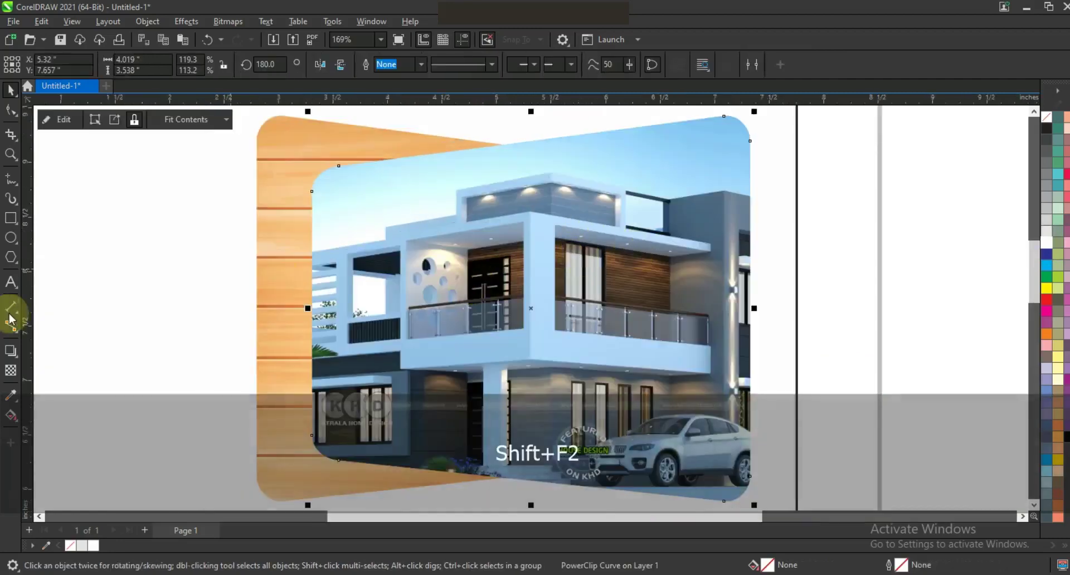
left_click(10, 350)
left_click_drag(400, 163, 530, 504)
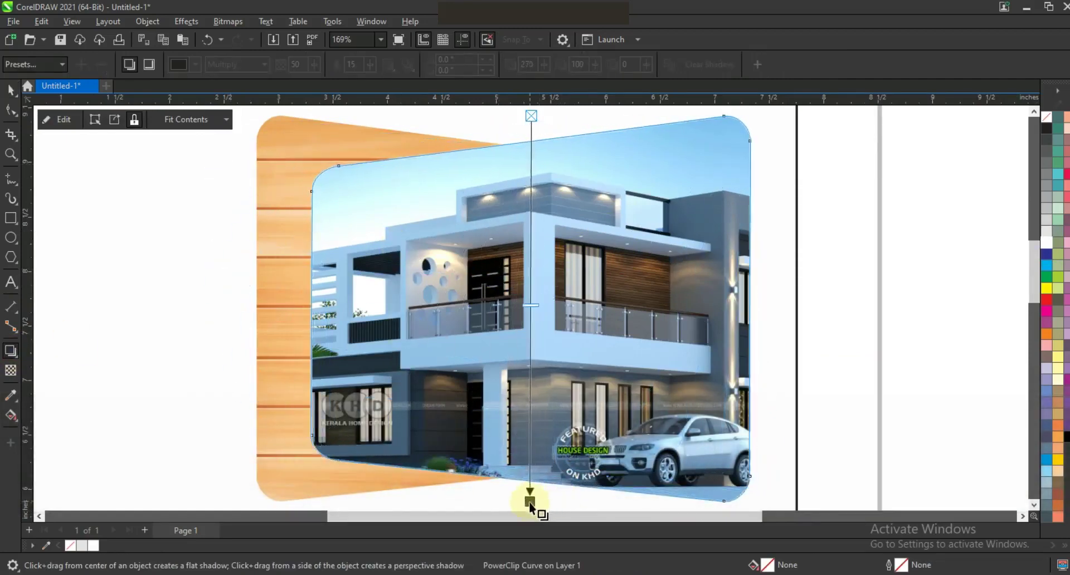
left_click(443, 310)
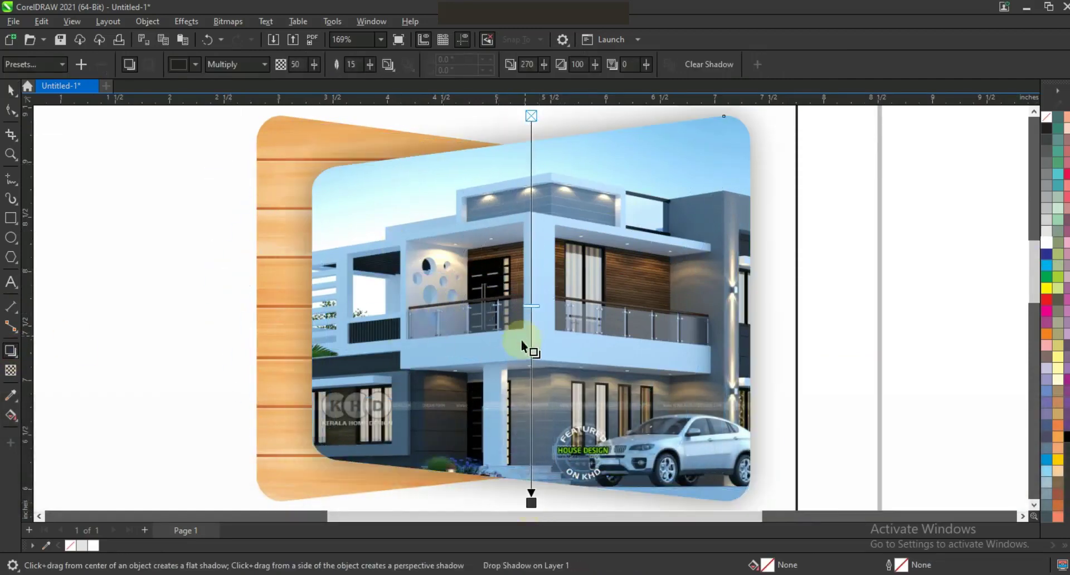
left_click_drag(532, 307, 531, 363)
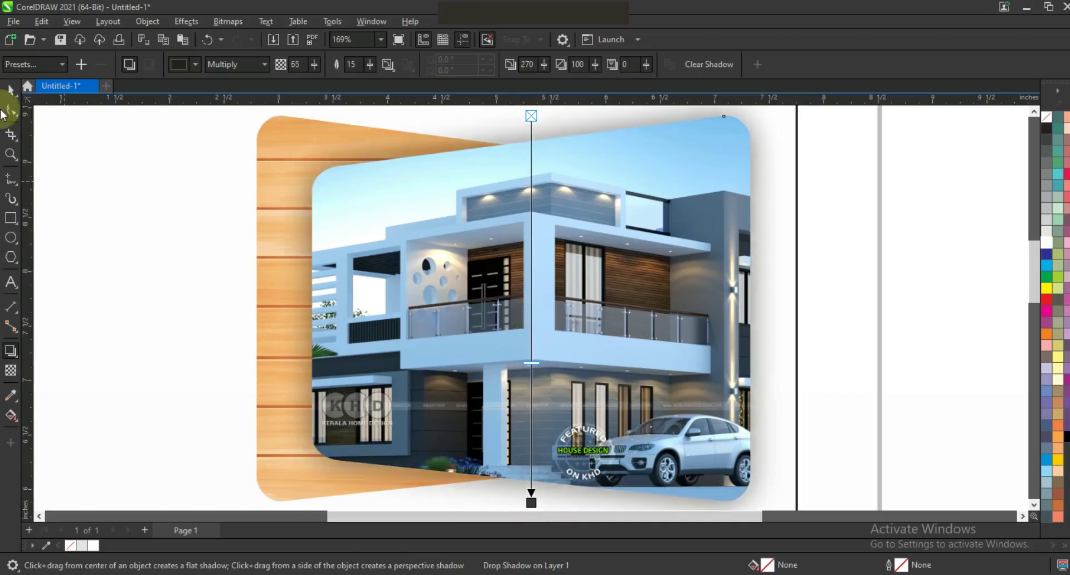
Break the drop shadow apart from the house frame, and undo the shift made to the separated shadow
left_click(10, 90)
left_click(147, 21)
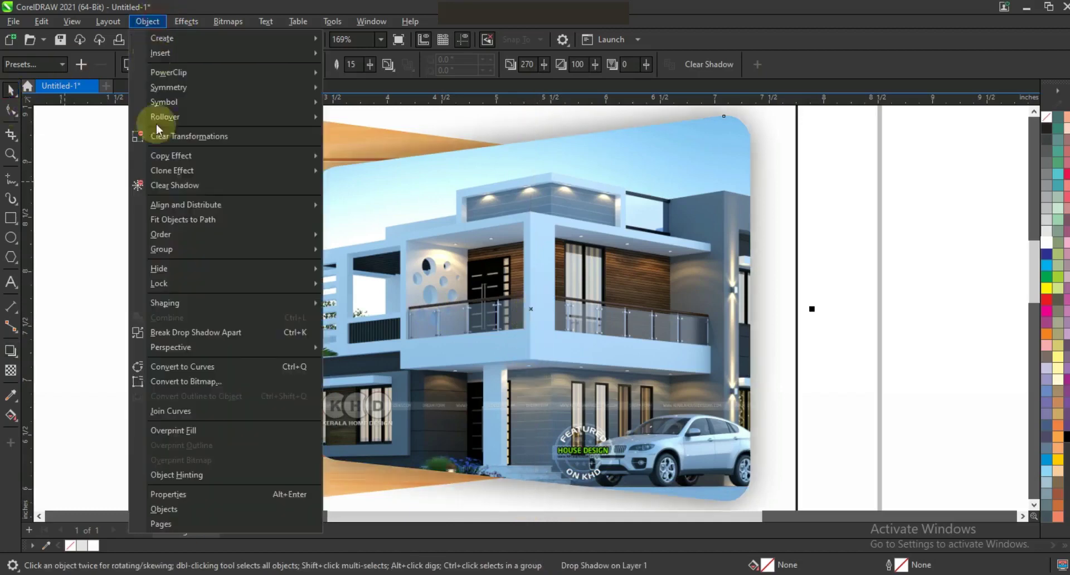
left_click(202, 334)
left_click(307, 179)
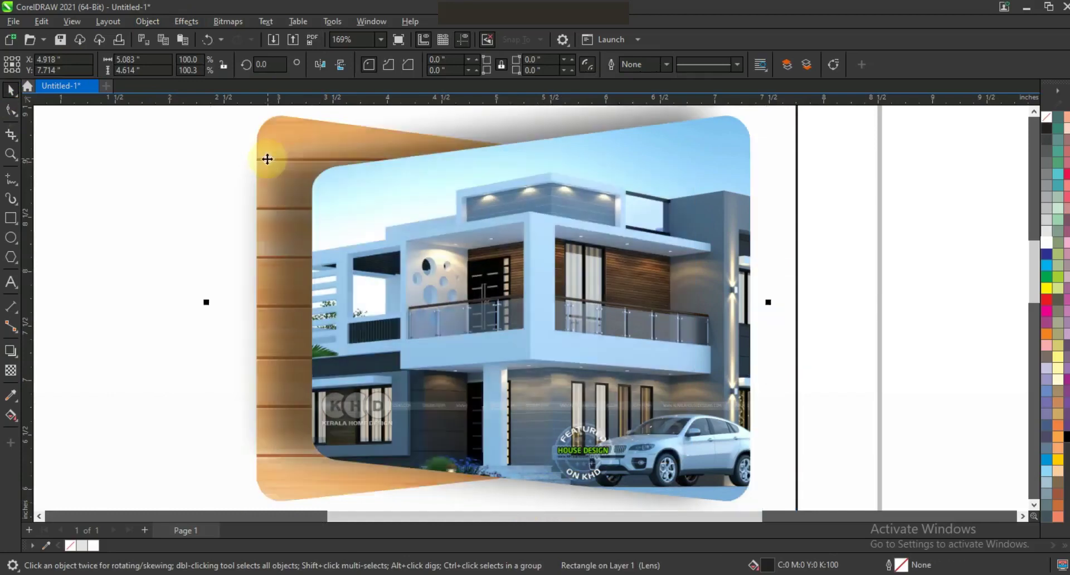
key("ctrl+z")
right_click(322, 162)
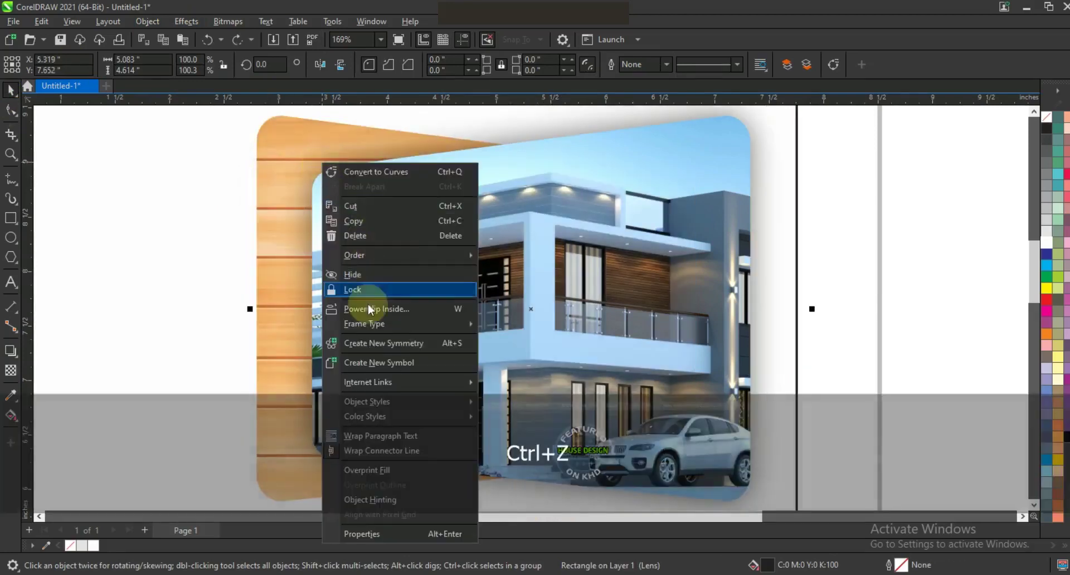
left_click(258, 119)
left_click(263, 121)
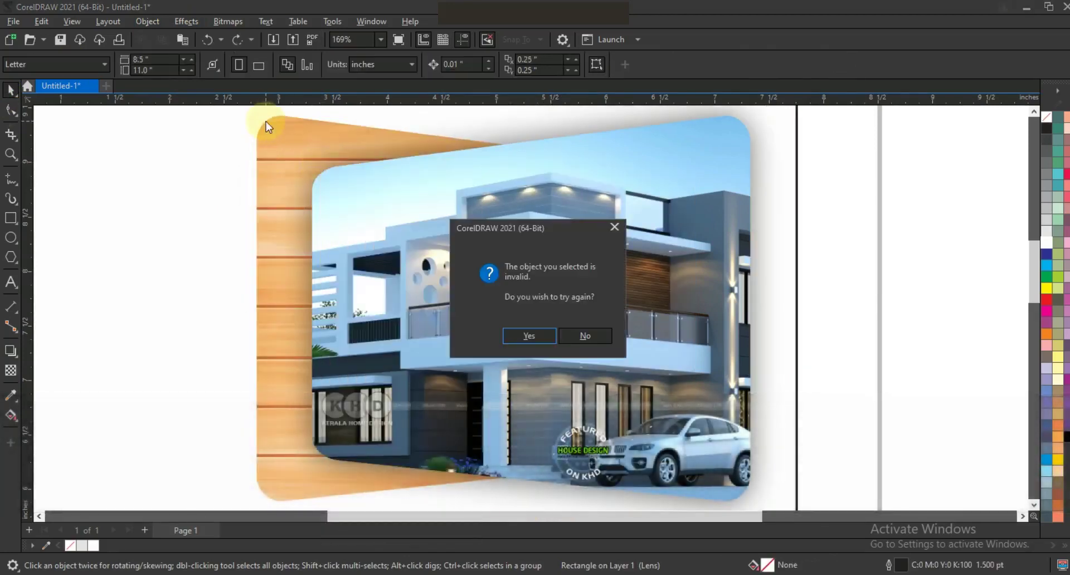
left_click(578, 337)
Send the separated shadow to the back and PowerClip it inside the wood-textured frame
left_click(425, 148)
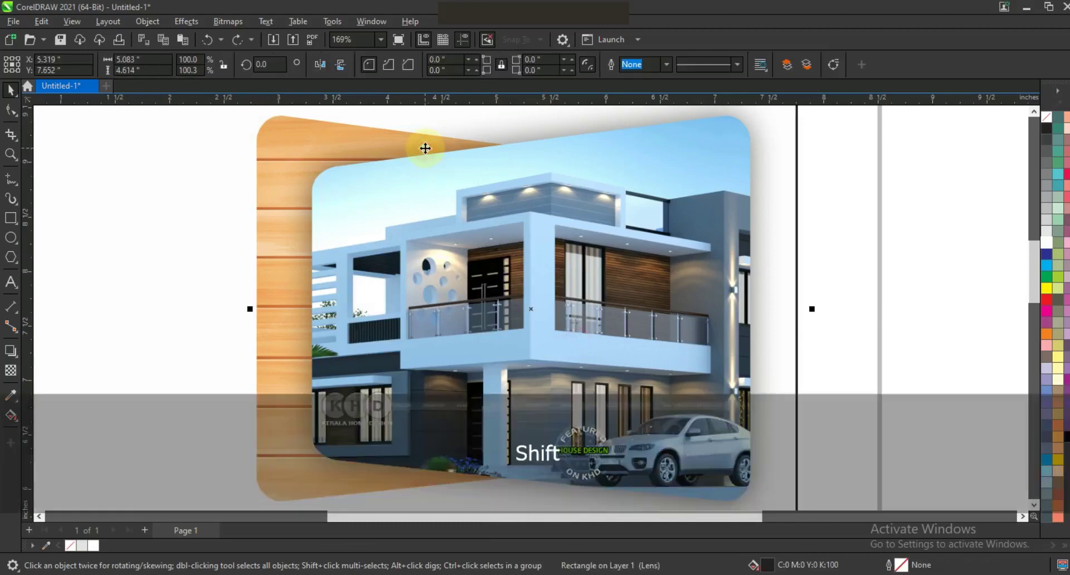
key("shift+Page_Down")
key("w")
left_click(269, 125)
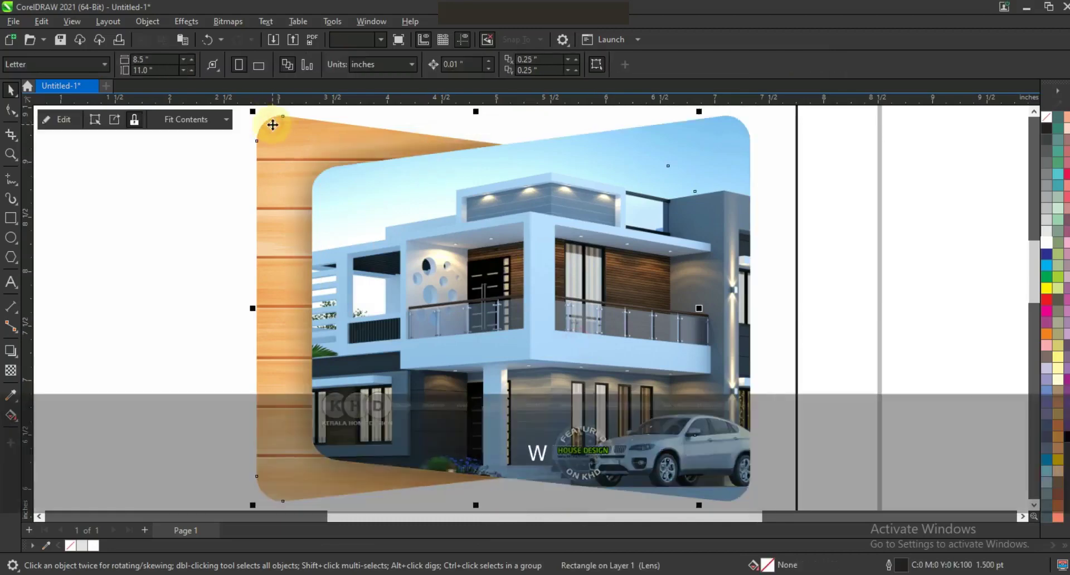
Duplicate the house photo frame, shrink the copy to about 1.61 by 1.42 inches, and place it over the wood frame's lower edge
key("F3")
key("Escape")
scroll(713, 192, "down", 2)
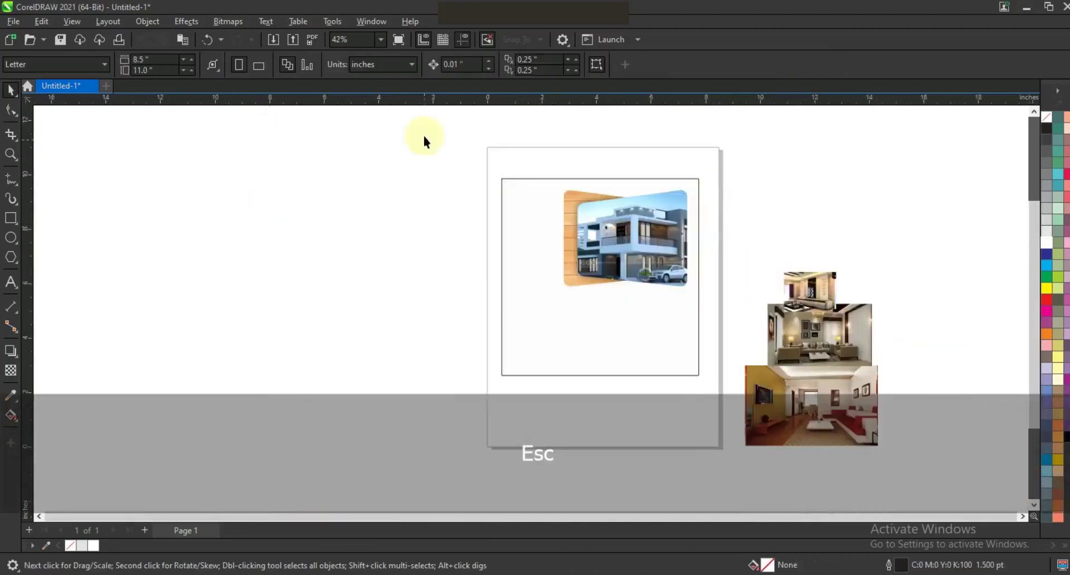
left_click_drag(907, 461, 907, 463)
key("shift+F2")
key("Escape")
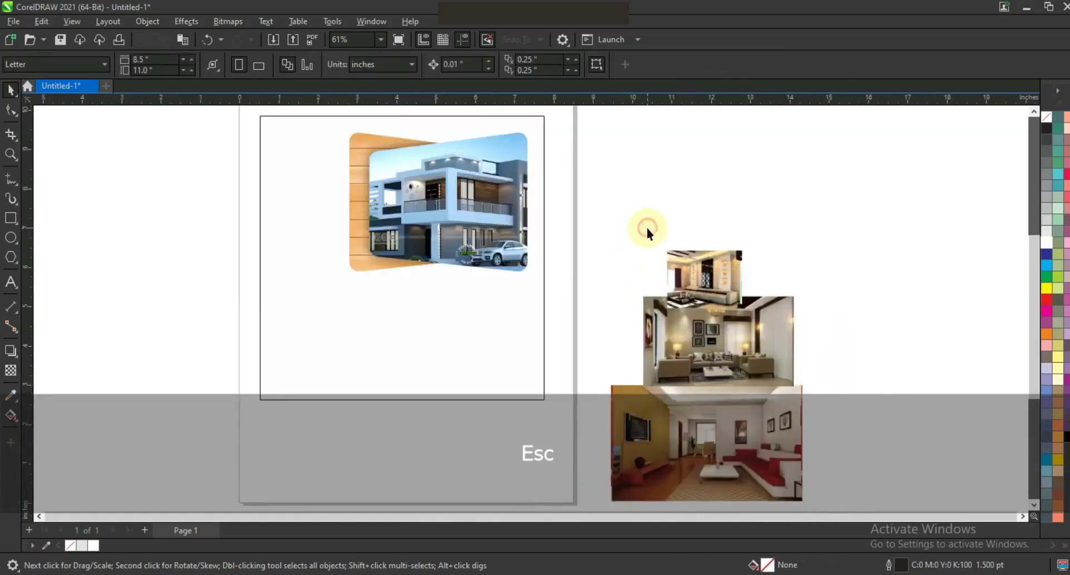
left_click(491, 245)
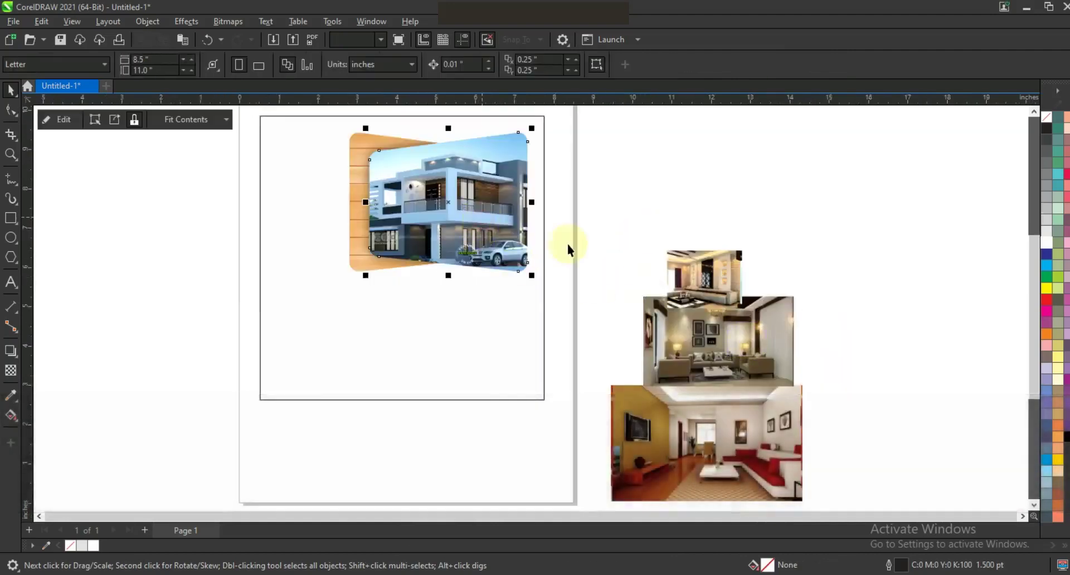
key("KP_Add")
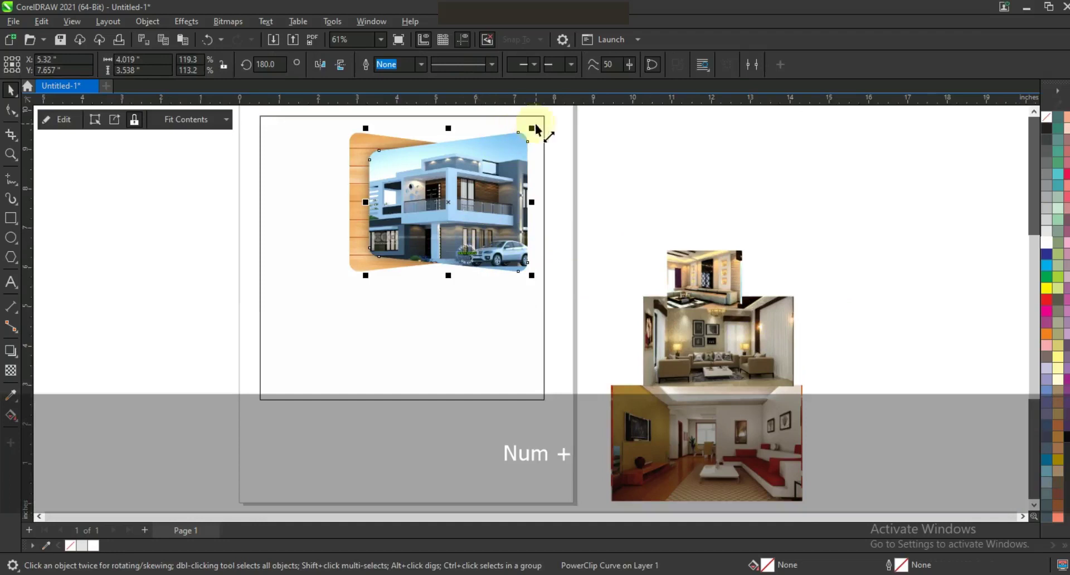
left_click_drag(532, 128, 457, 194)
left_click_drag(424, 249, 402, 293)
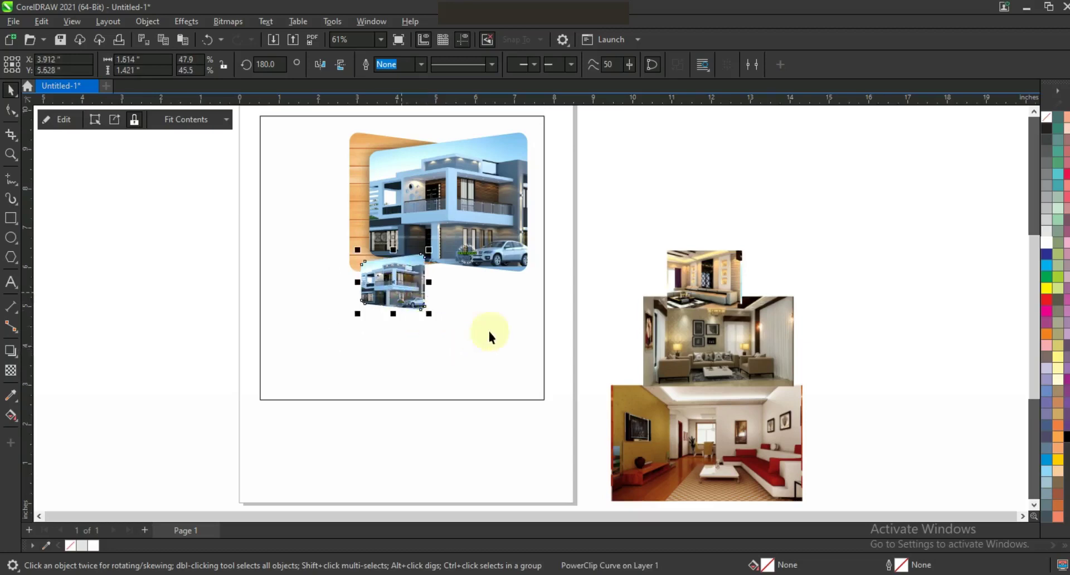
Extract the house photo from the small duplicate frame and delete the photo
key("shift+F2")
right_click(589, 298)
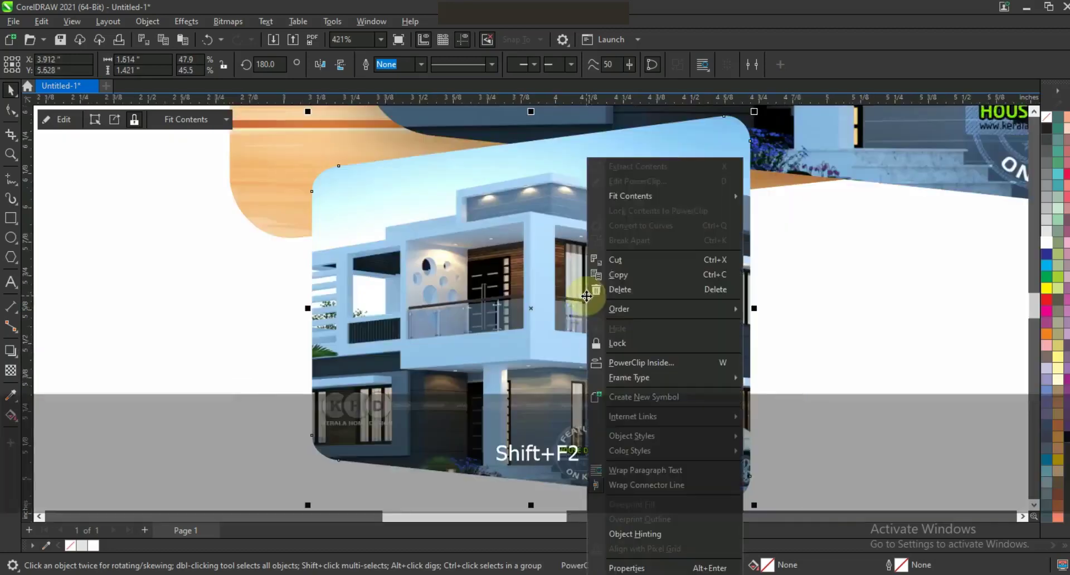
left_click(632, 166)
key("Delete")
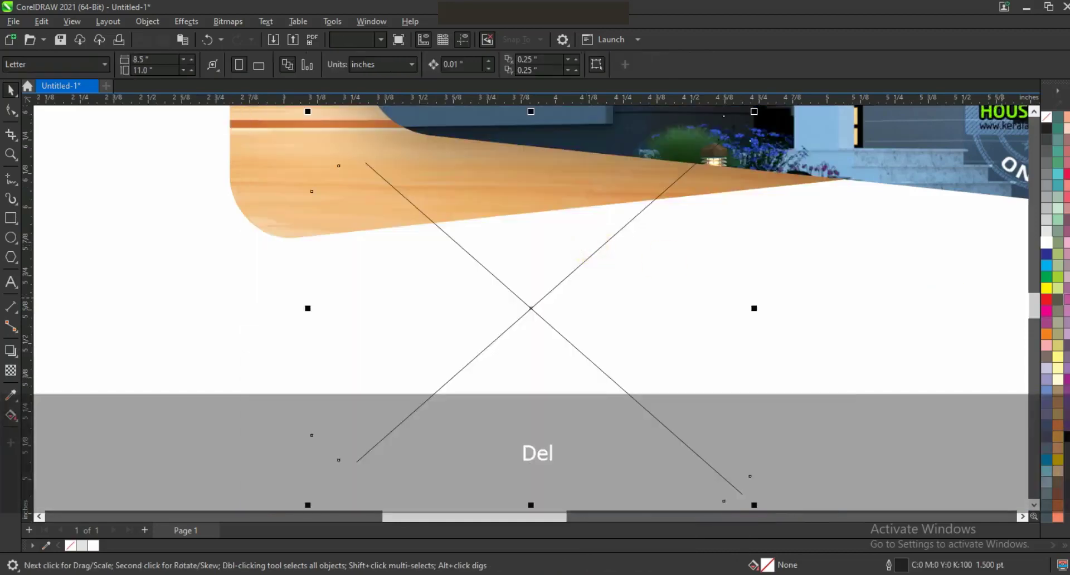
Fill the small empty frame with blue (C100 M100) and turn it from a PowerClip frame into a plain curve
left_click(1046, 257)
key("F3")
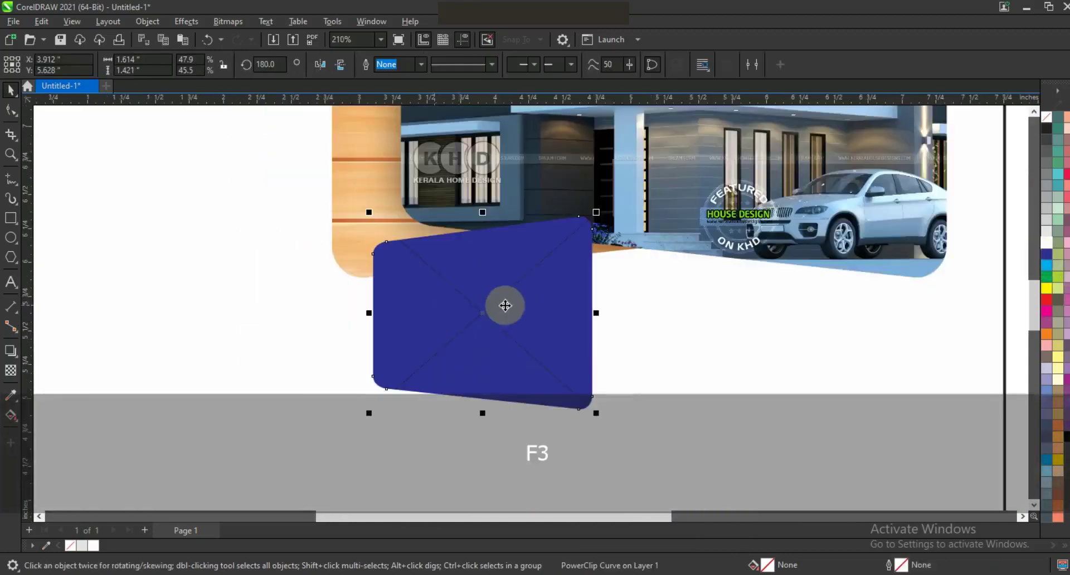
right_click(505, 310)
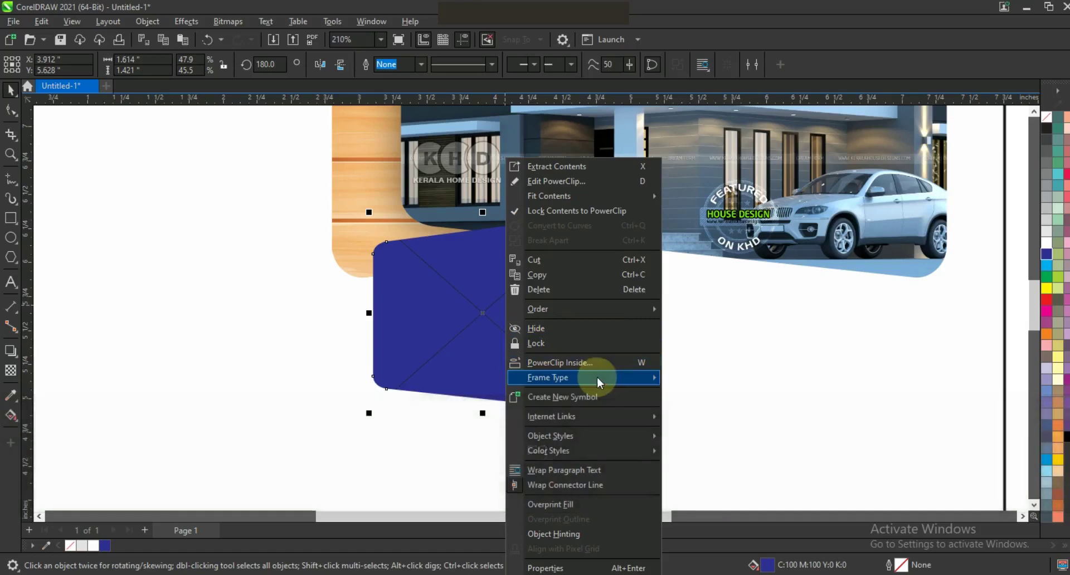
mouse_move(596, 378)
left_click(689, 414)
Shrink the blue frame slightly and make two copies of it, stepping diagonally upward over the house photo
left_click_drag(596, 414, 574, 399)
left_click_drag(526, 364, 653, 324)
key("ctrl+r")
Select all three blue frames and enlarge them together to about 3.47 by 1.90 inches overall
left_click(617, 302, "shift")
left_click(500, 333, "shift")
key("F3")
left_click_drag(684, 245, 693, 241)
left_click_drag(691, 276, 707, 242)
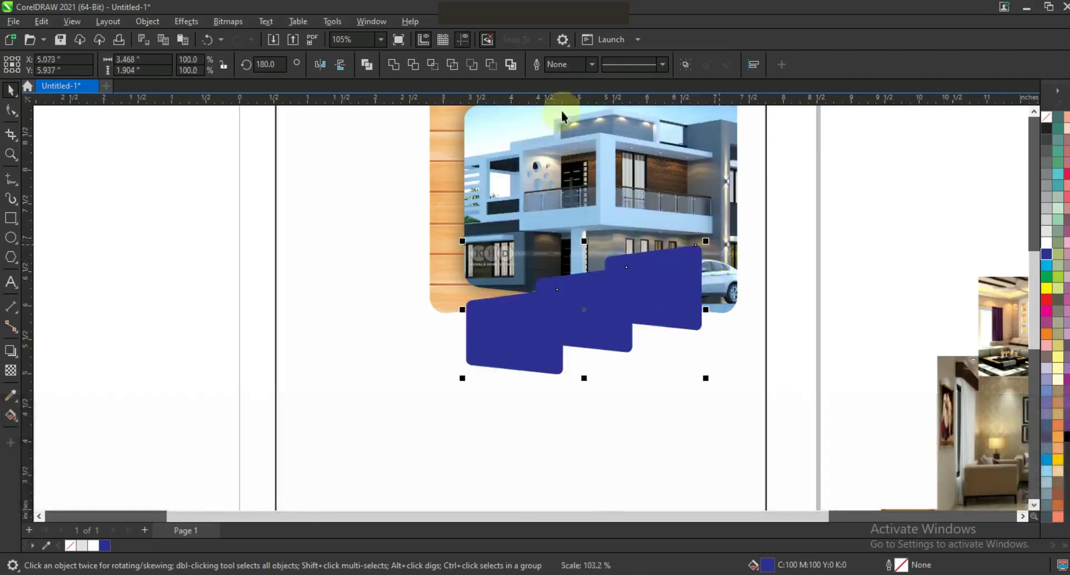
Give the three blue frames a white outline 2.5 pt wide
left_click(591, 70)
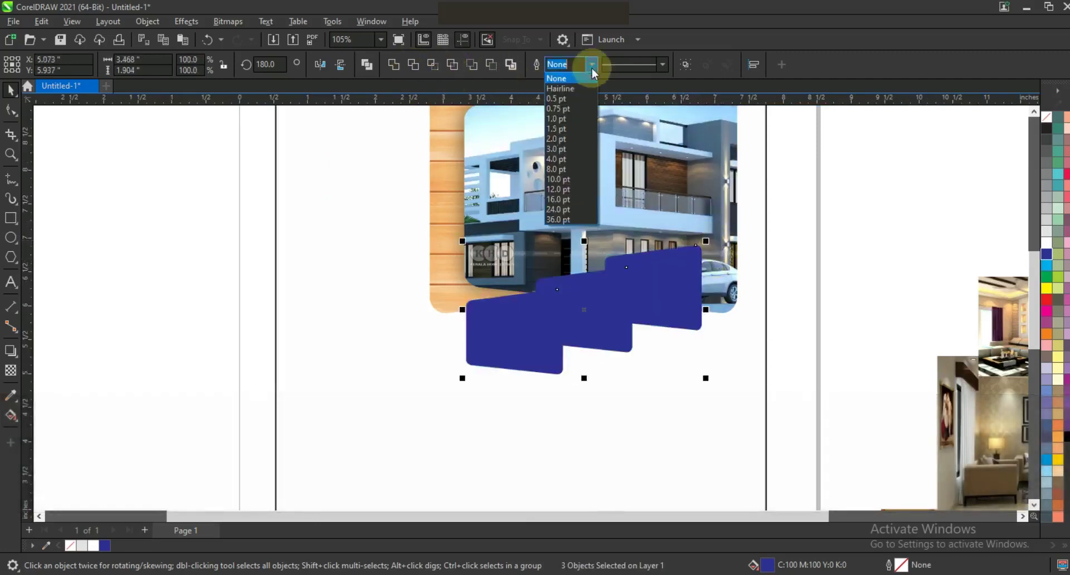
left_click(569, 159)
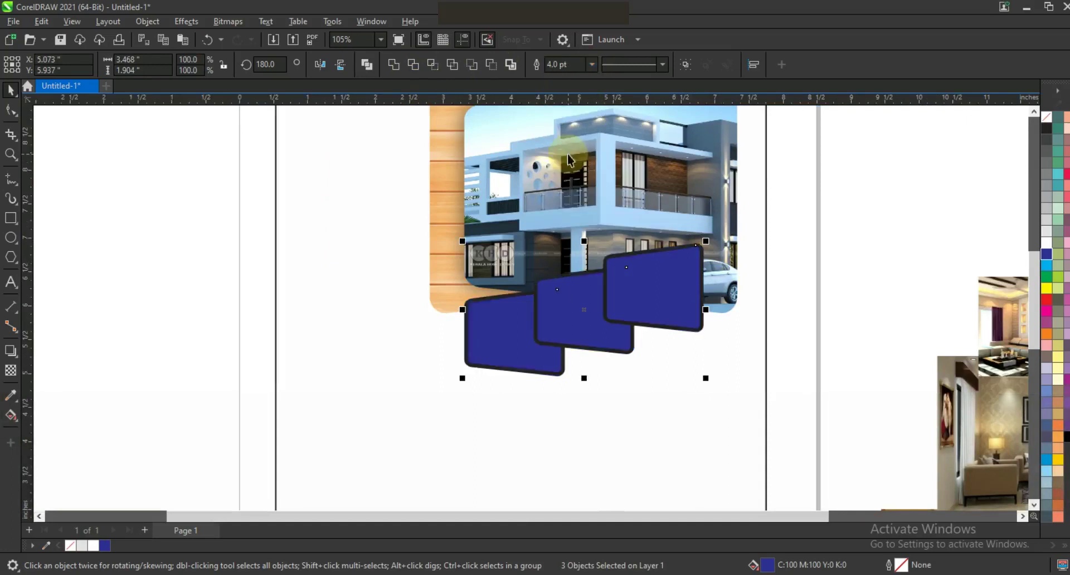
right_click(1046, 252)
left_click(1012, 255)
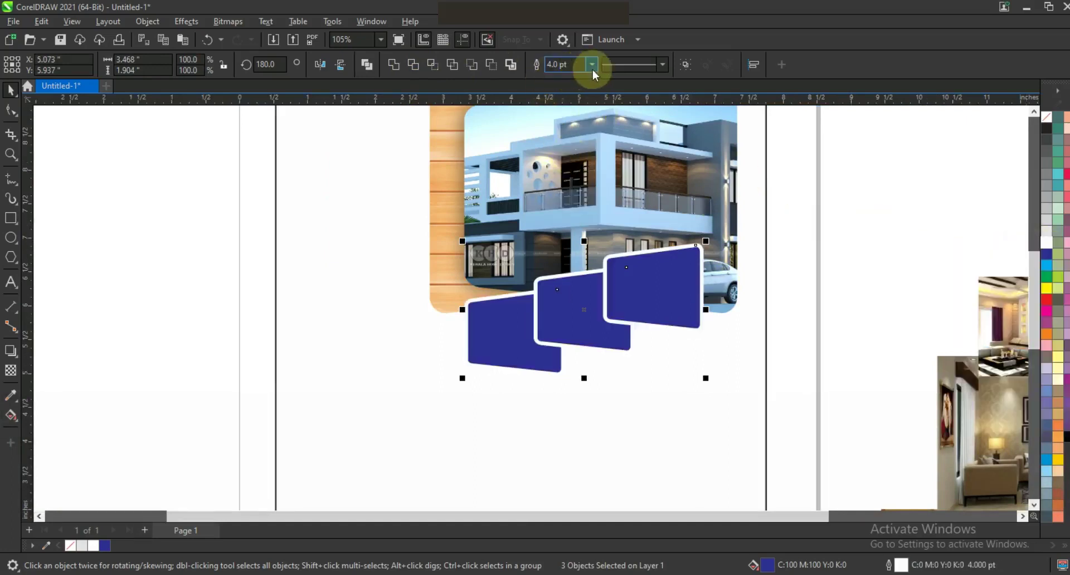
type("2")
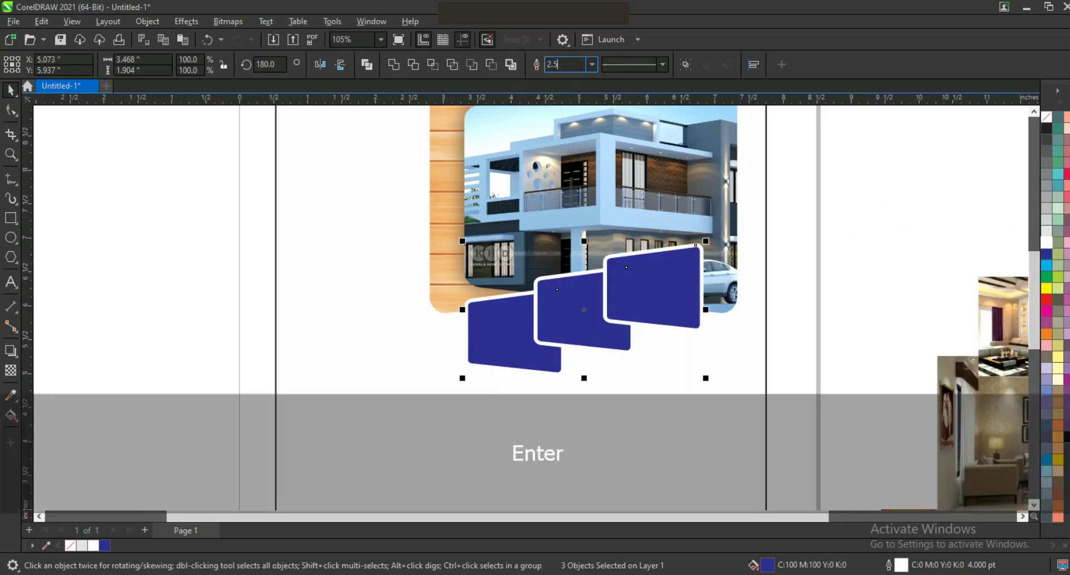
type(".5")
key("Return")
Reorder the blue frames so the lowest one overlaps the middle one and the middle one overlaps the highest
left_click(594, 333)
key("ctrl+Page_Down")
left_click(674, 321)
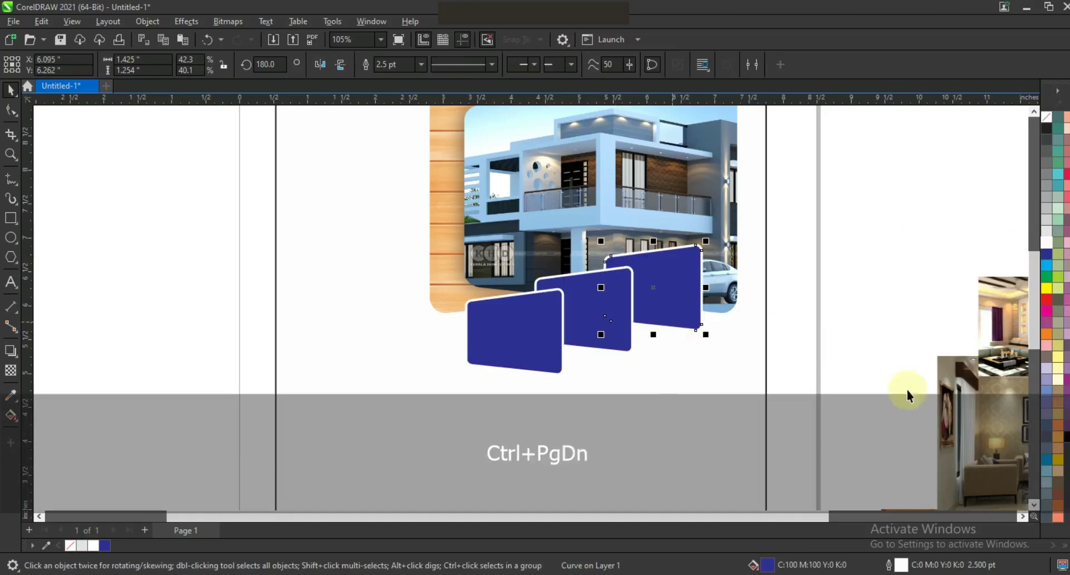
Move the beige living room photo closer, scale it down, and PowerClip it inside the lowest blue frame
left_click_drag(936, 405, 818, 290)
key("F3")
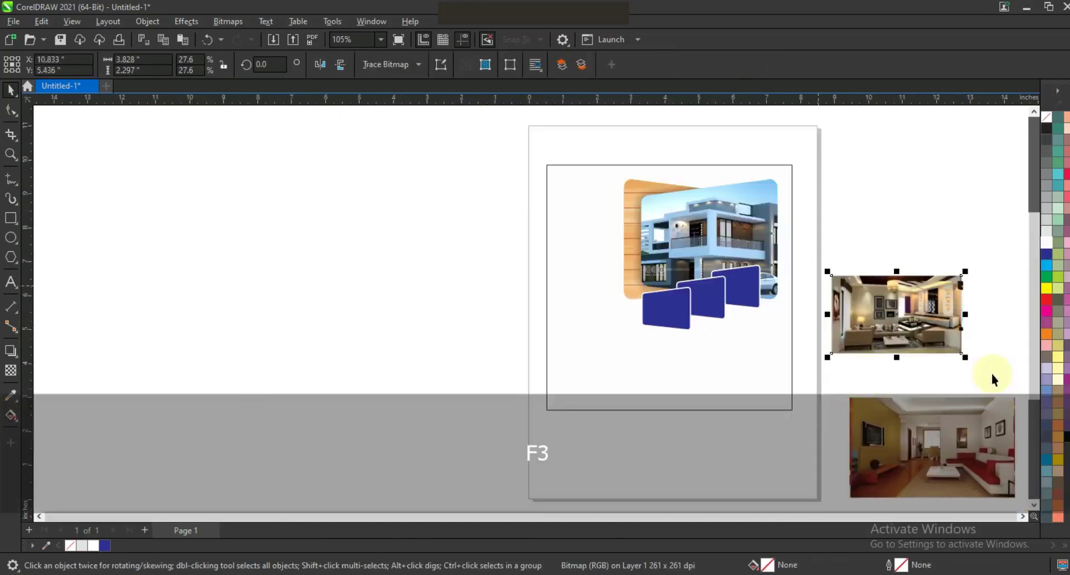
left_click_drag(970, 361, 941, 344)
left_click(666, 306)
Scale the red-sofa living room photo to about 2.85 by 1.73 inches and PowerClip it inside the middle blue frame
left_click_drag(887, 431, 848, 346)
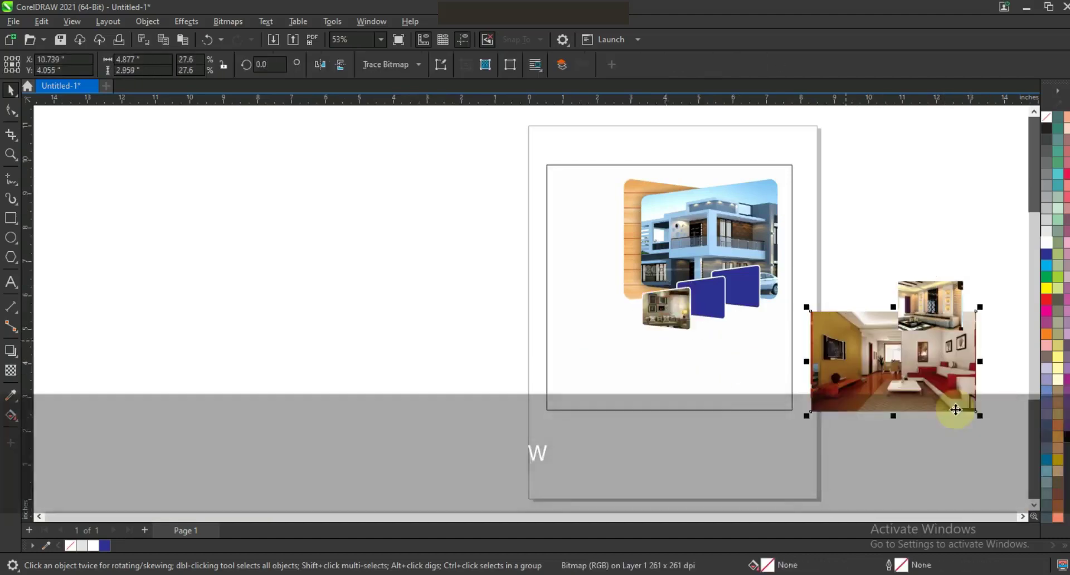
left_click_drag(980, 420, 911, 390)
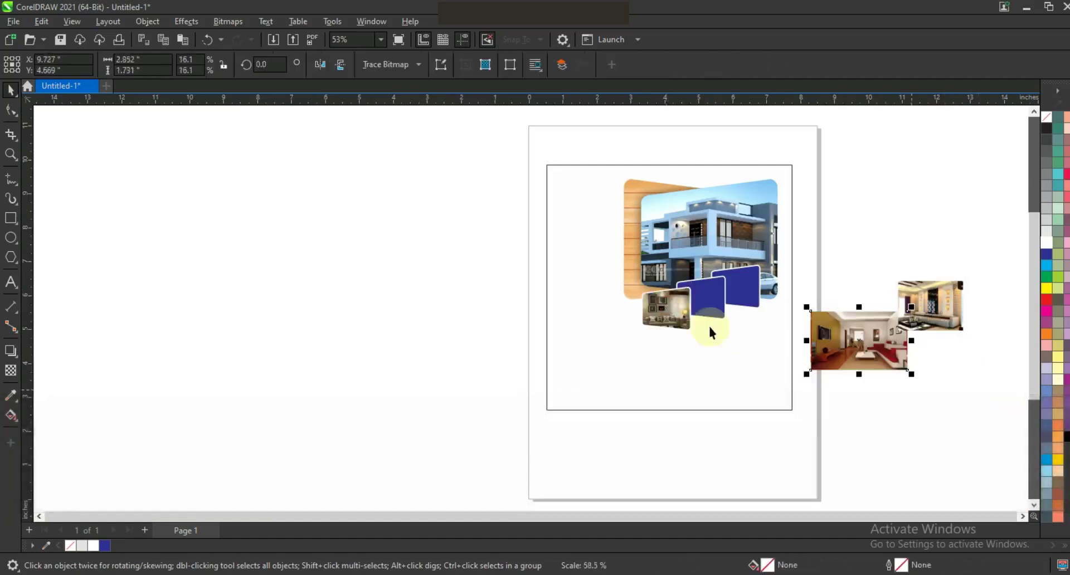
key("w")
left_click(705, 306)
PowerClip the remaining interior photo inside the highest blue frame
left_click(925, 323)
key("w")
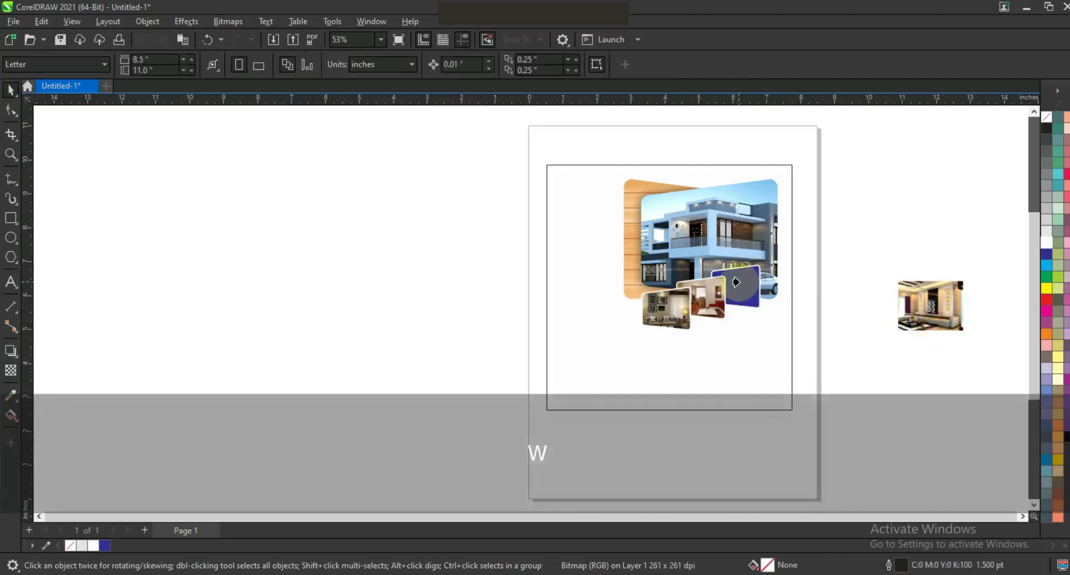
left_click(761, 304)
Scale the house photo, wood frame and three interior photos together to about 4.74 by 4.65 inches
left_click_drag(818, 429, 497, 147)
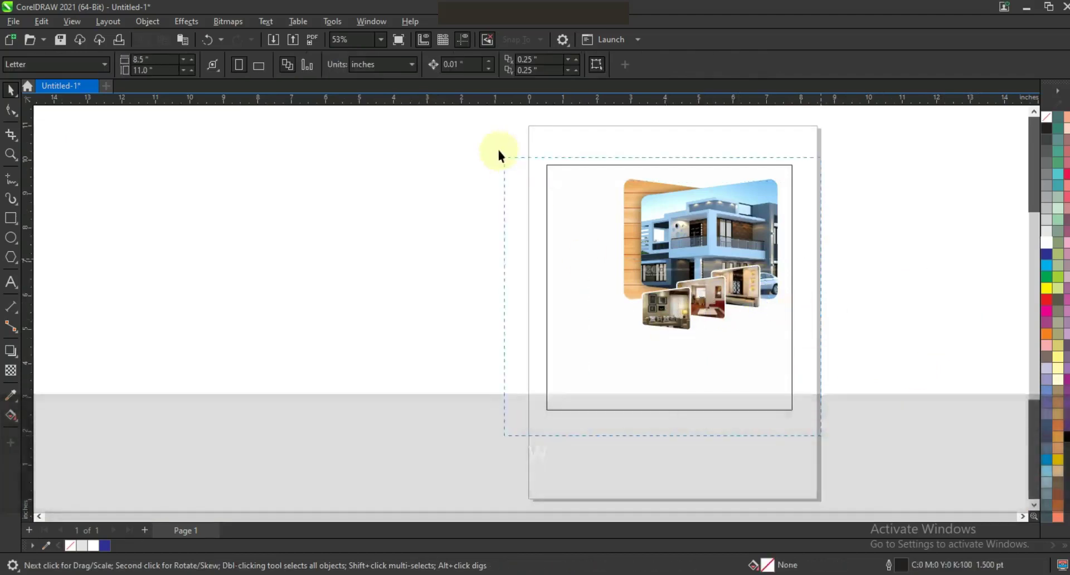
key("shift+F2")
key("Escape")
left_click_drag(413, 368, 397, 395)
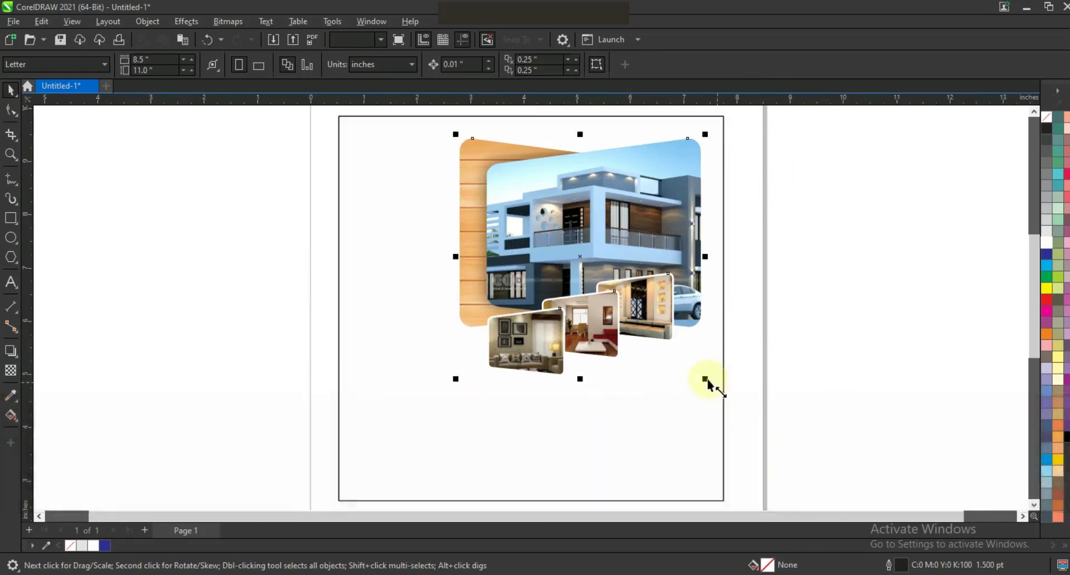
key("shift")
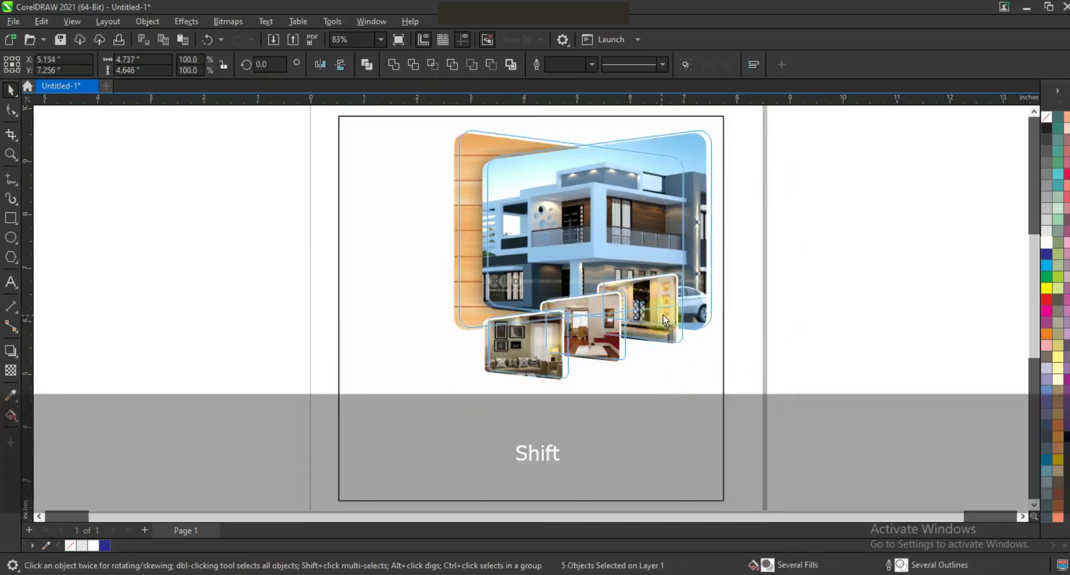
left_click(819, 346)
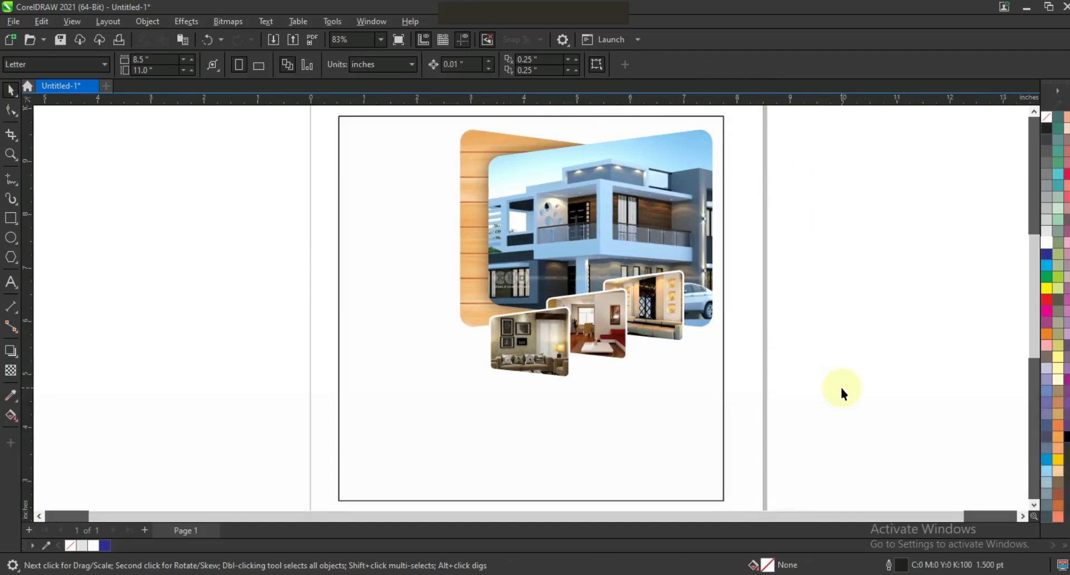
Draw a rectangle about 3.58 by 1.28 inches from the square's left edge across the house photo, filled yellow (C0 M20 Y100 K0)
left_click(10, 155)
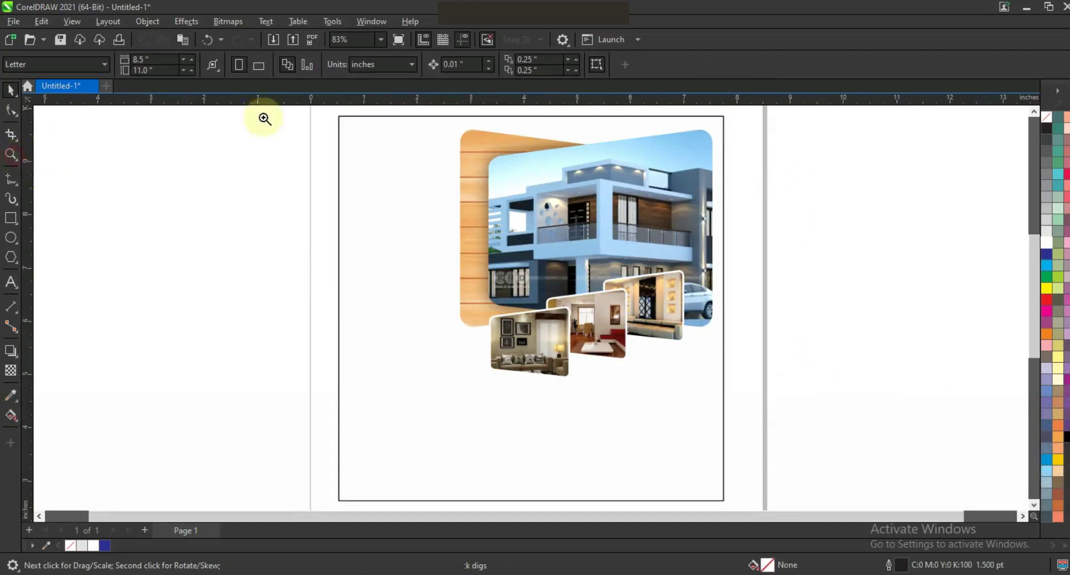
left_click_drag(302, 111, 822, 385)
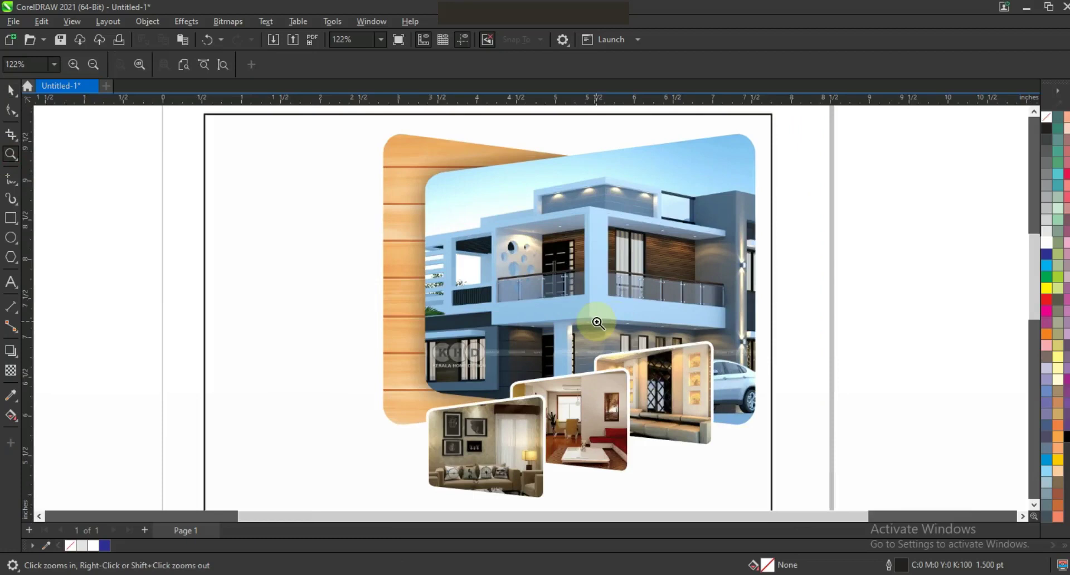
left_click(10, 220)
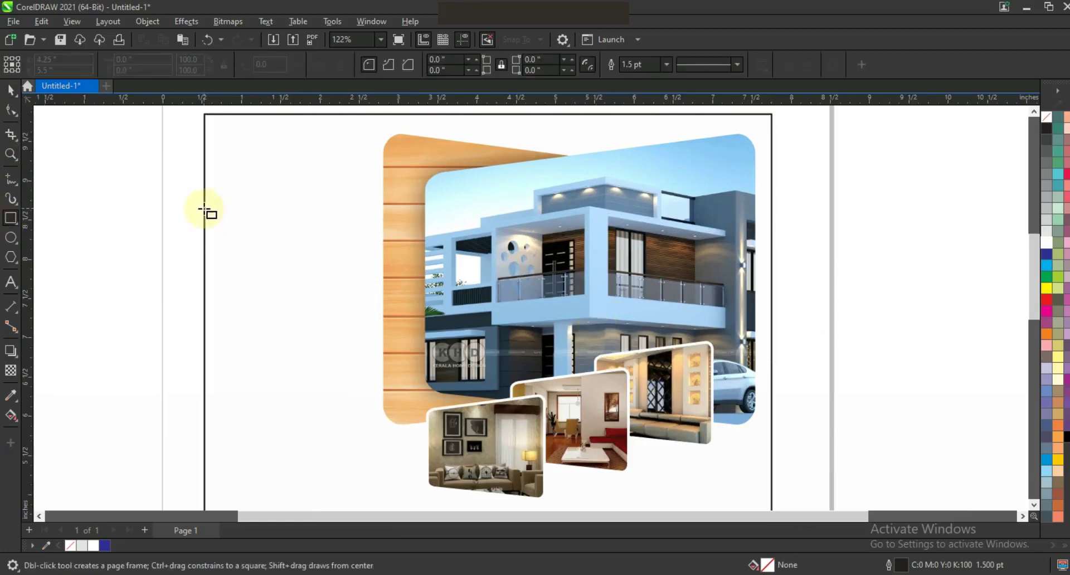
left_click_drag(204, 201, 485, 301)
key("space")
left_click(1060, 461)
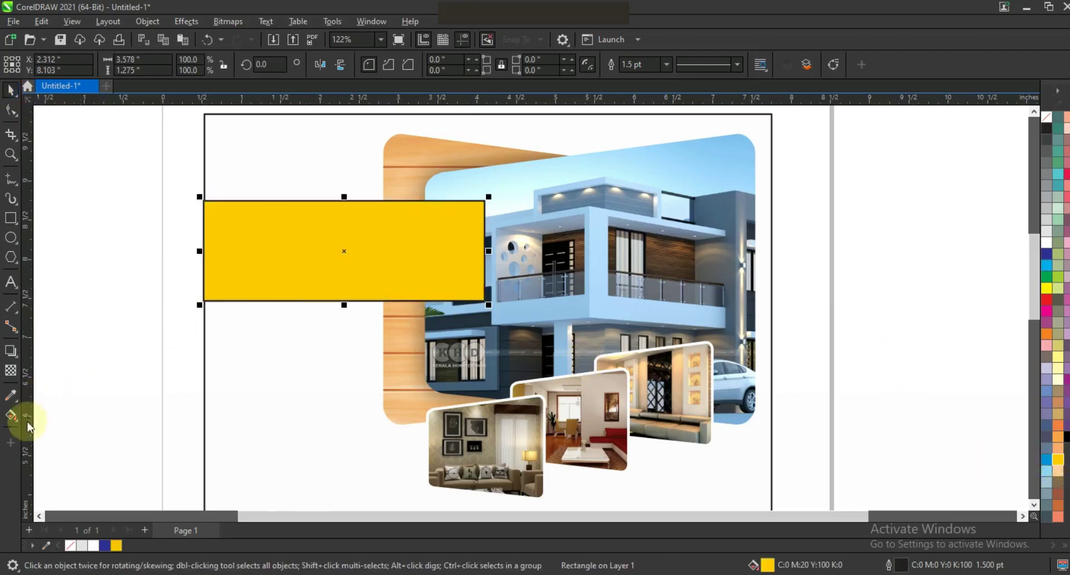
Apply a linear fountain fill fading the rectangle from yellow to white toward its left end, and remove its outline
left_click(13, 417)
left_click_drag(355, 258, 251, 256)
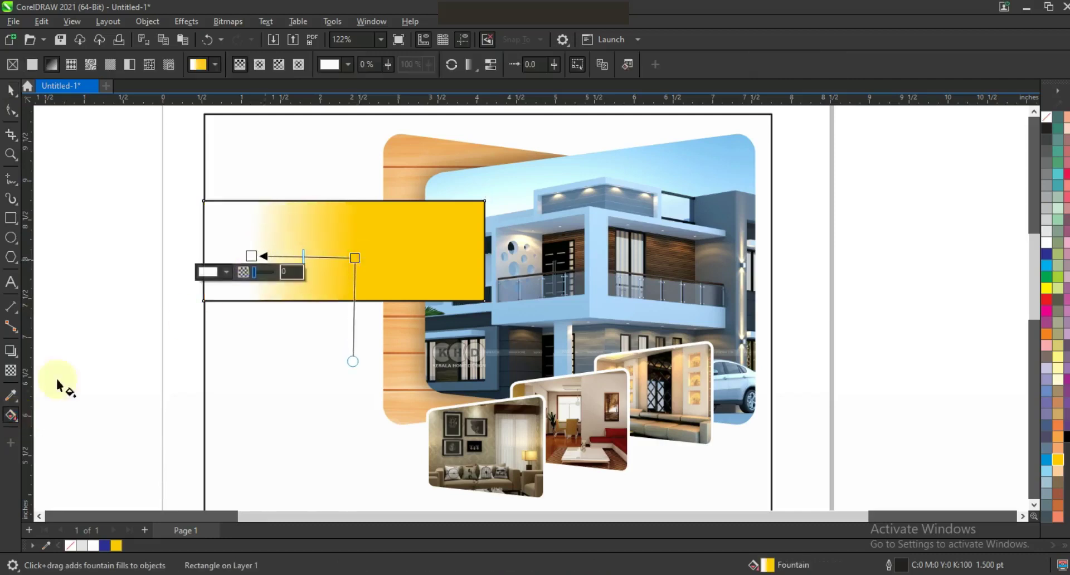
left_click_drag(355, 258, 373, 252)
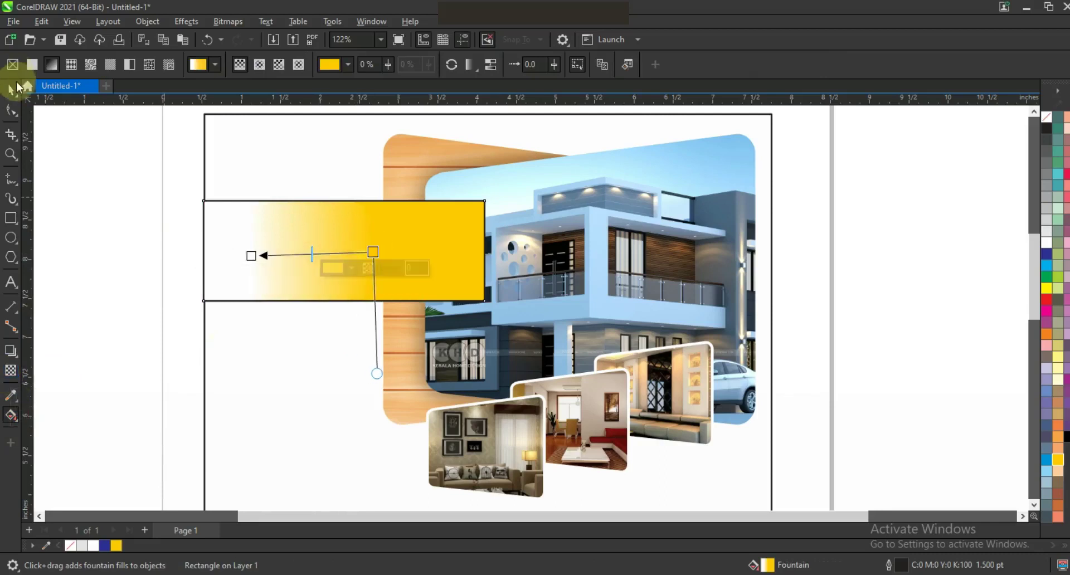
key("space")
right_click(1042, 126)
left_click(1042, 126)
left_click(892, 195)
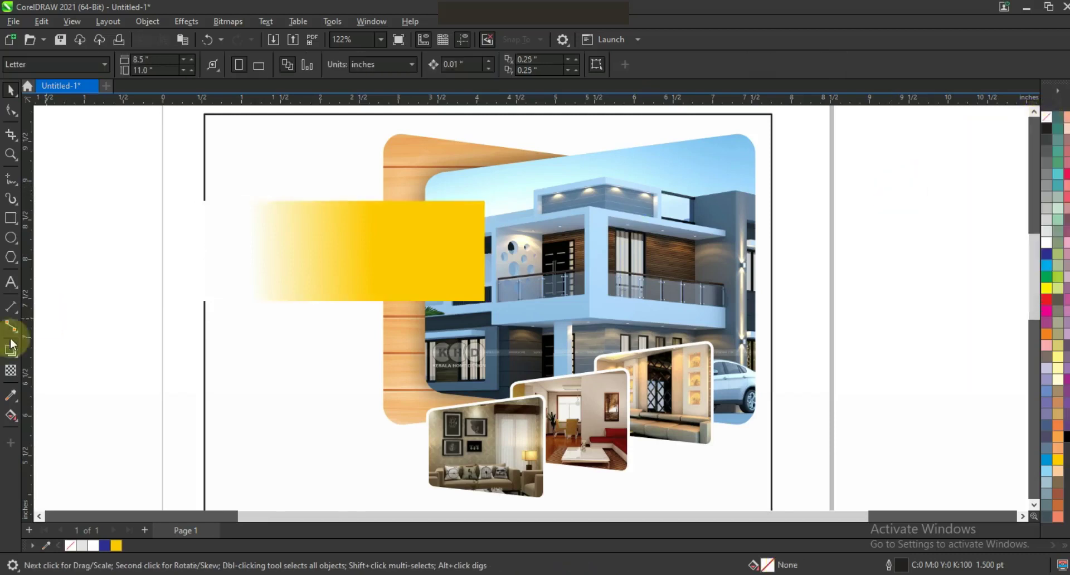
Add the uppercase headline text "MODERN" with "HOME FOR SALE" on the following line
left_click(10, 282)
key("Caps_Lock")
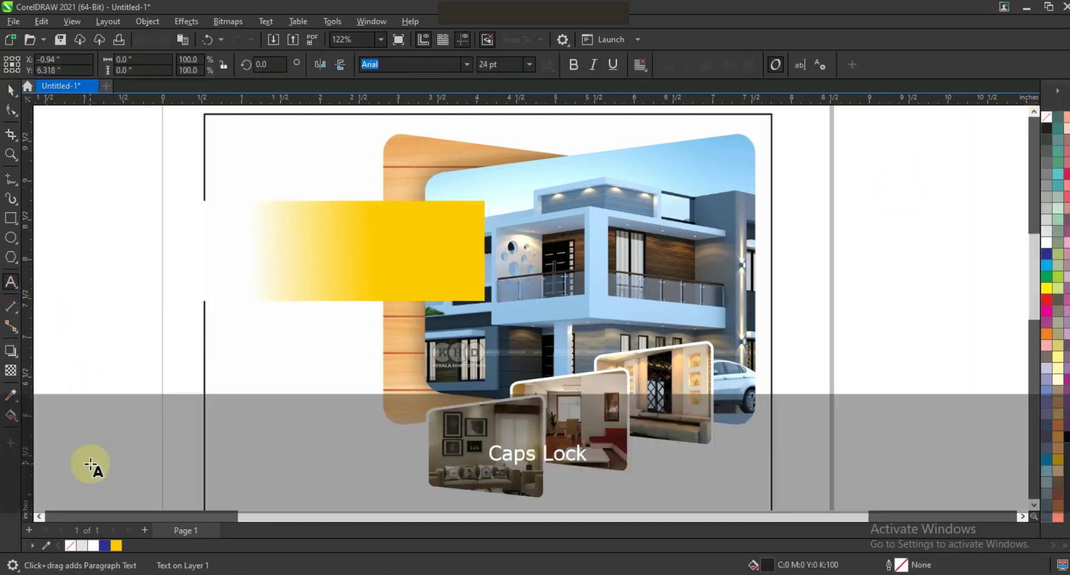
type("MODREN")
key("Return")
type("HOME FOR SALE")
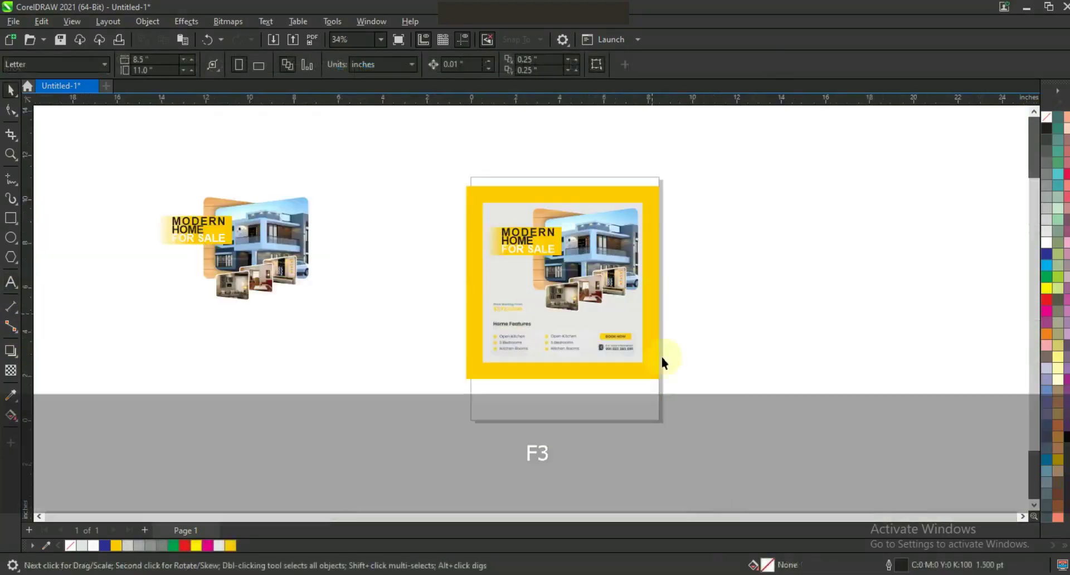
Duplicate the complete yellow-framed home sale design and place the copy beside the page, right of the original
key("Escape")
key("shift+F2")
key("Escape")
key("F3")
key("Escape")
left_click_drag(700, 413, 396, 146)
left_click_drag(441, 175, 693, 202)
right_click(693, 202)
Recolor the copy's outer frame and headline banner turquoise (C60 M0 Y20 K0)
key("shift+F2")
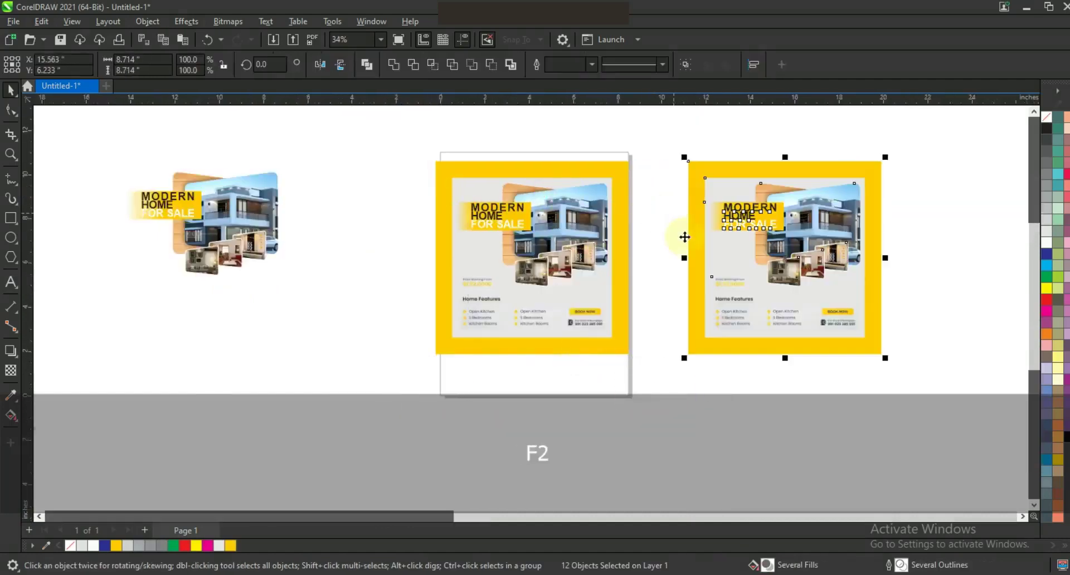
key("Escape")
left_click(719, 159, "shift")
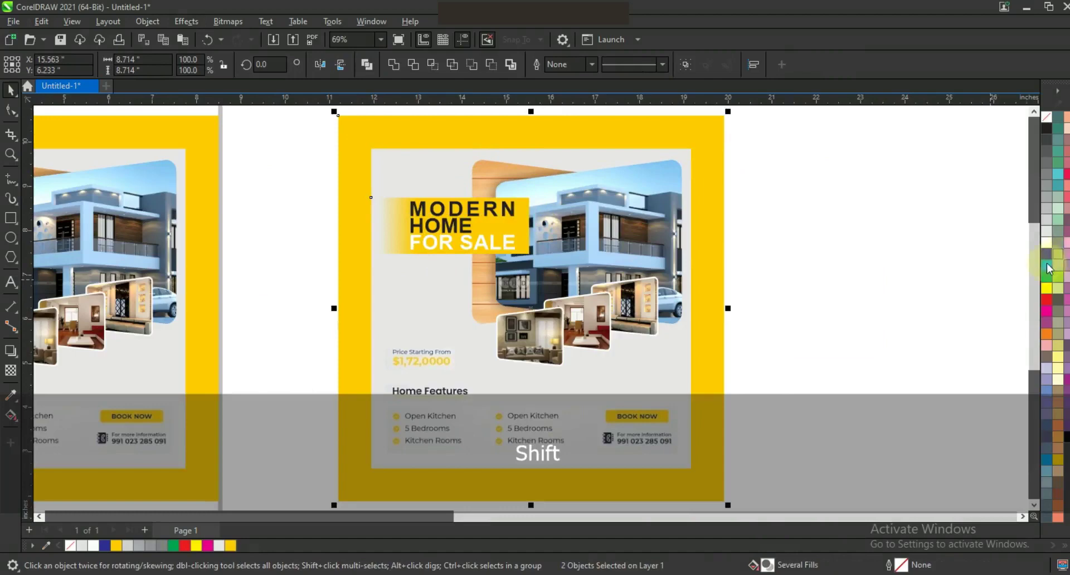
left_click(1058, 174)
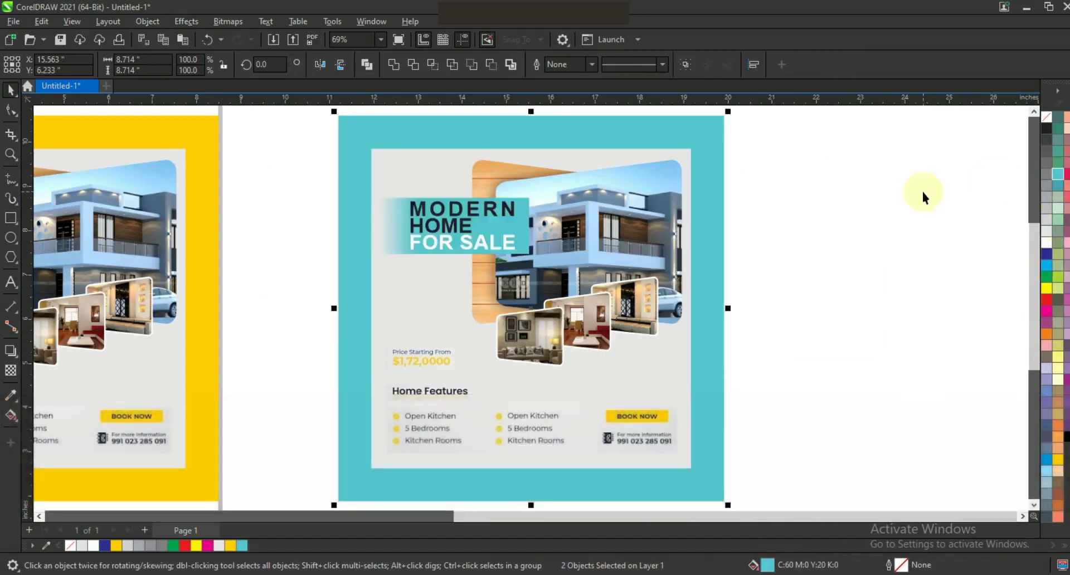
left_click(840, 255)
Examine the yellow and turquoise designs side by side in a full-screen preview
key("F3")
key("Escape")
left_click_drag(209, 157, 780, 401)
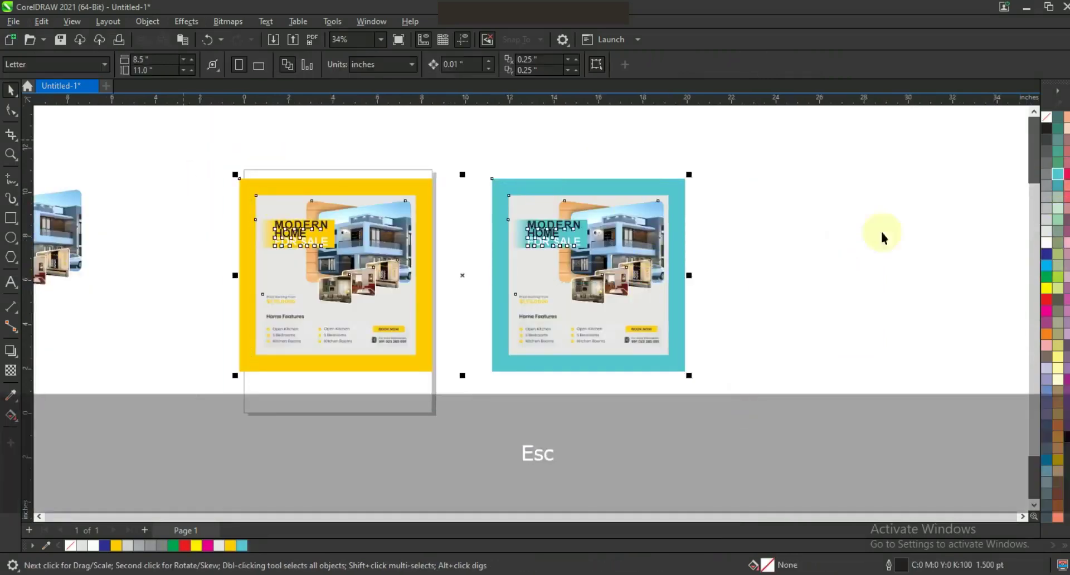
key("shift+F2")
key("F9")
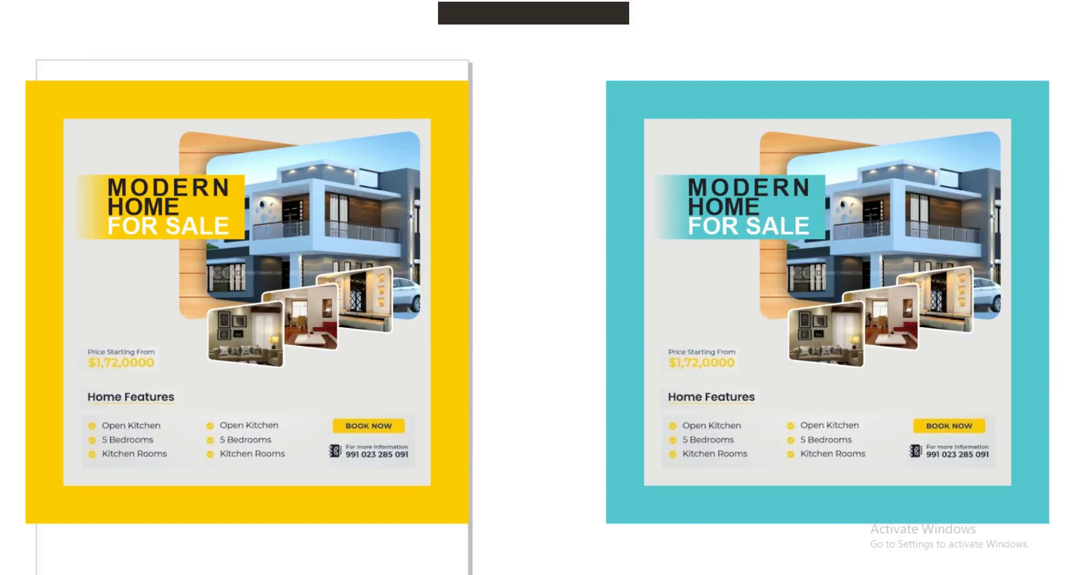
left_click(620, 486)
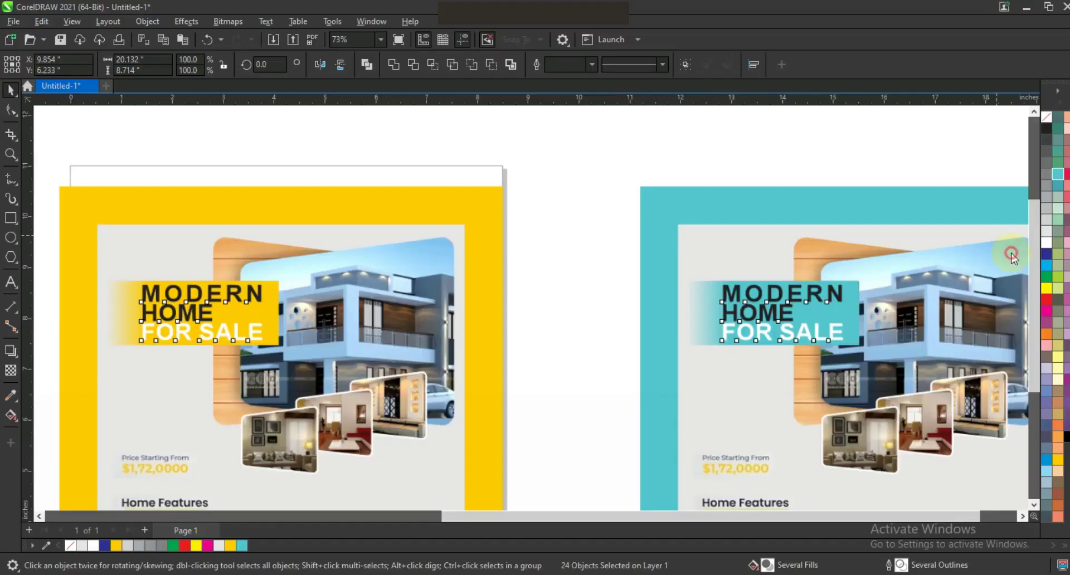